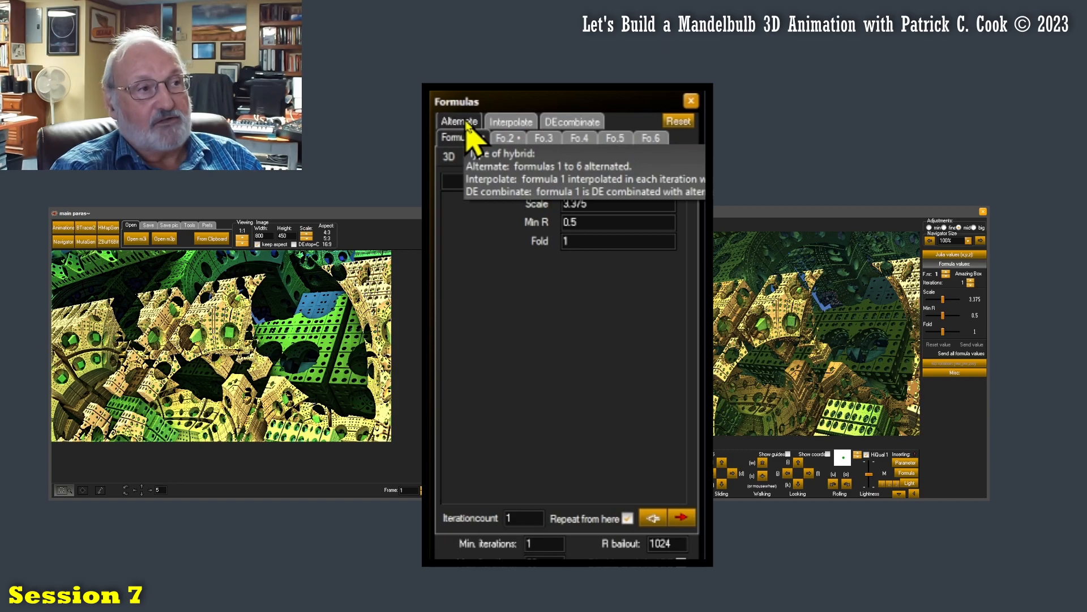
Review the Amazing Box and ABoxVaryScale formulas and their parameters in the first two formula slots.
left_click(507, 138)
left_click(472, 140)
left_click(510, 139)
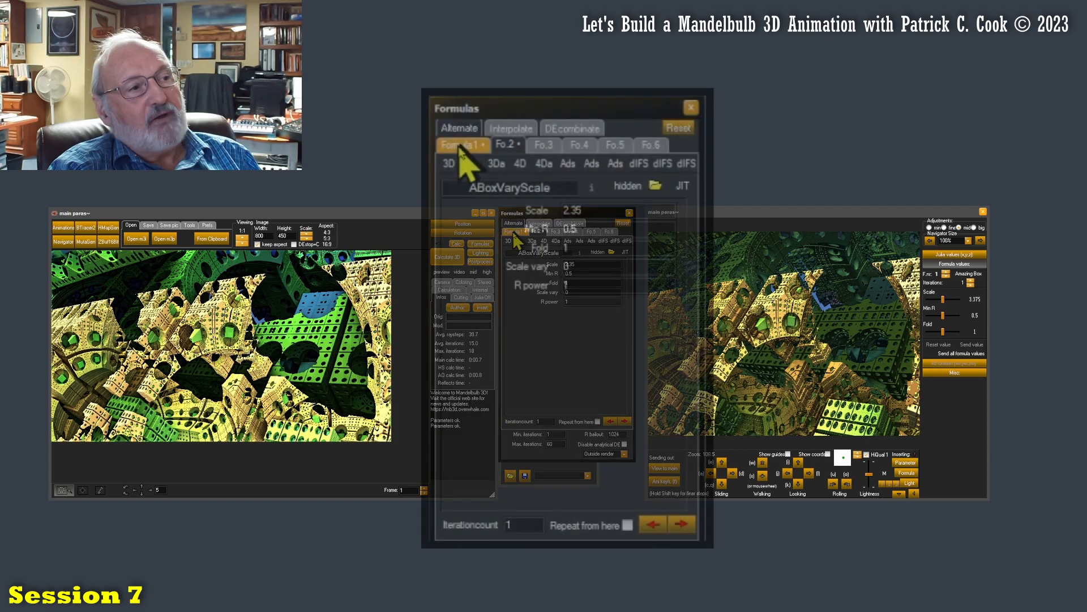
left_click(461, 148)
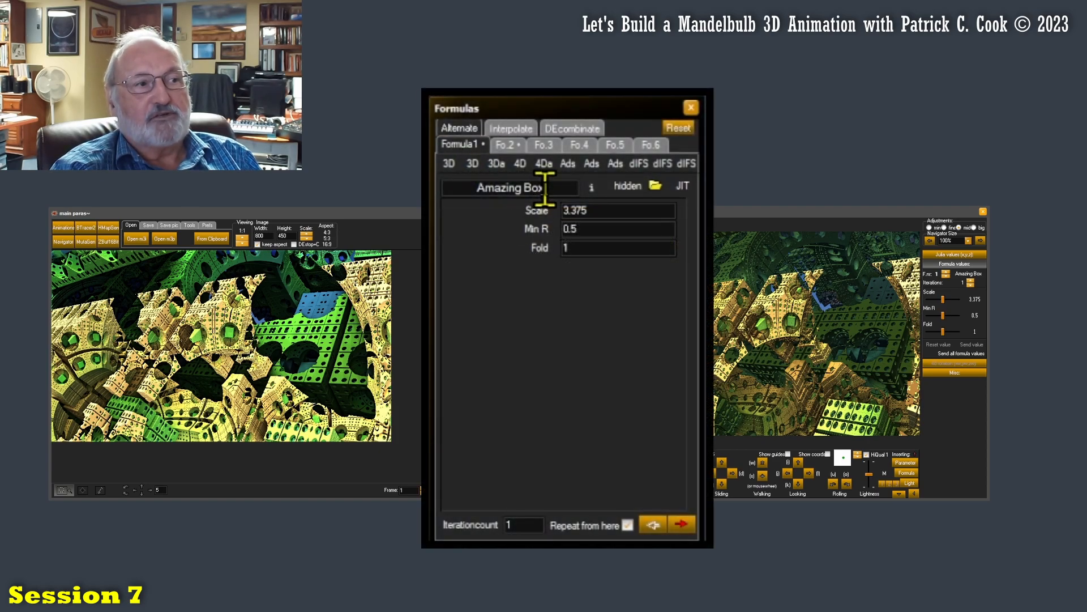
left_click_drag(545, 189, 477, 188)
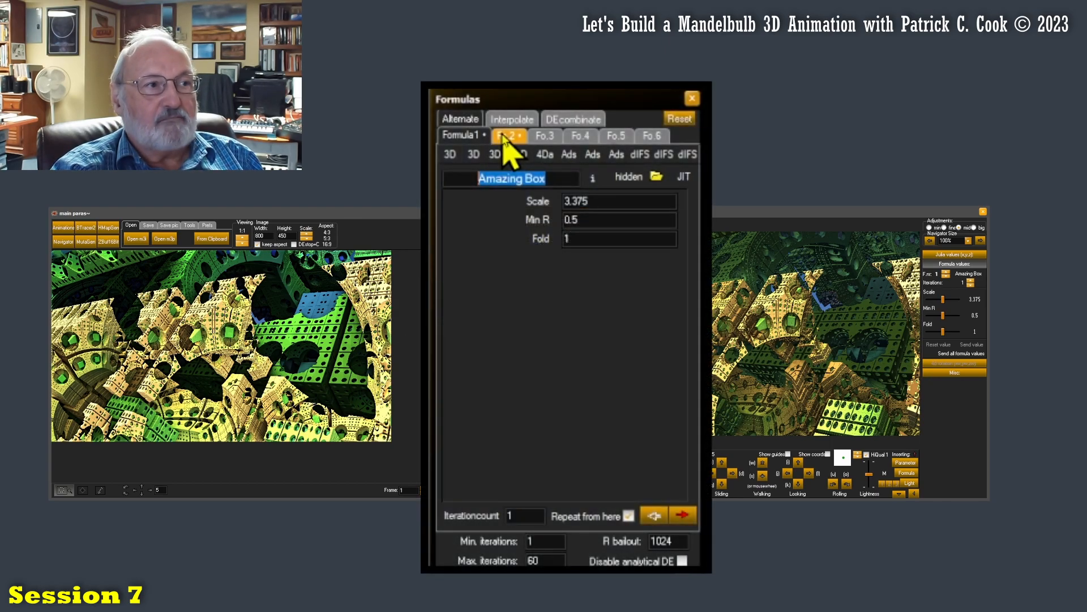
left_click(535, 232)
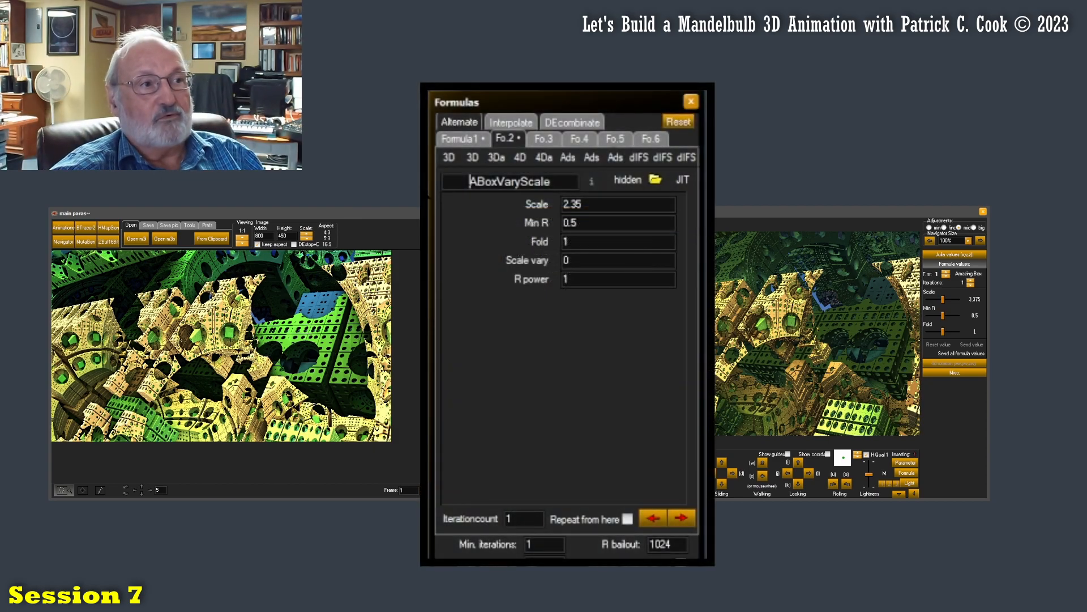
Add the Amazing Box formula to the third formula slot and recalculate the main 3D image.
left_click(542, 141)
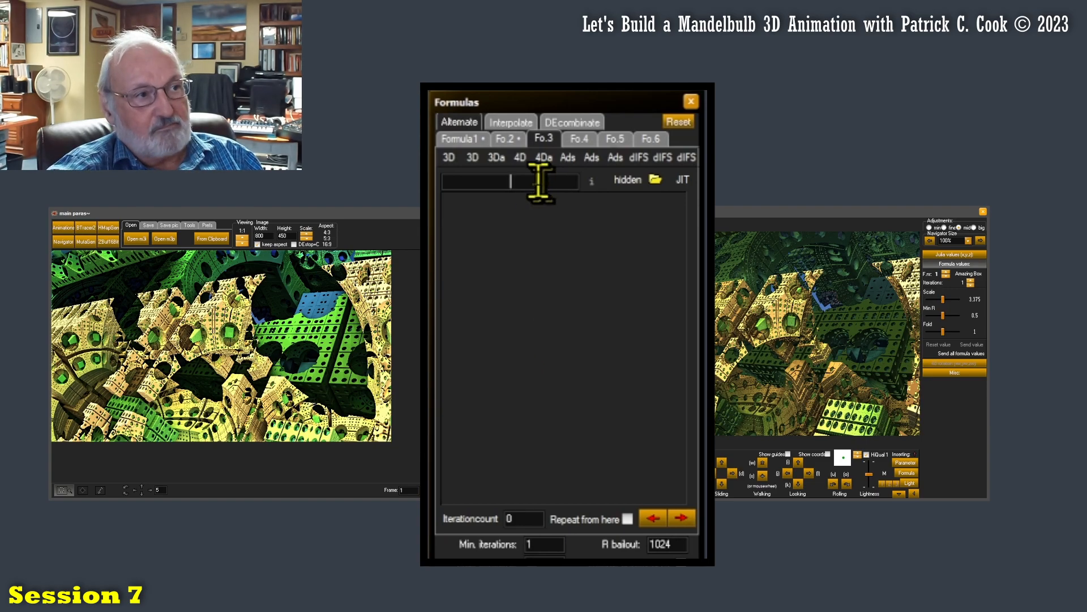
left_click(539, 181)
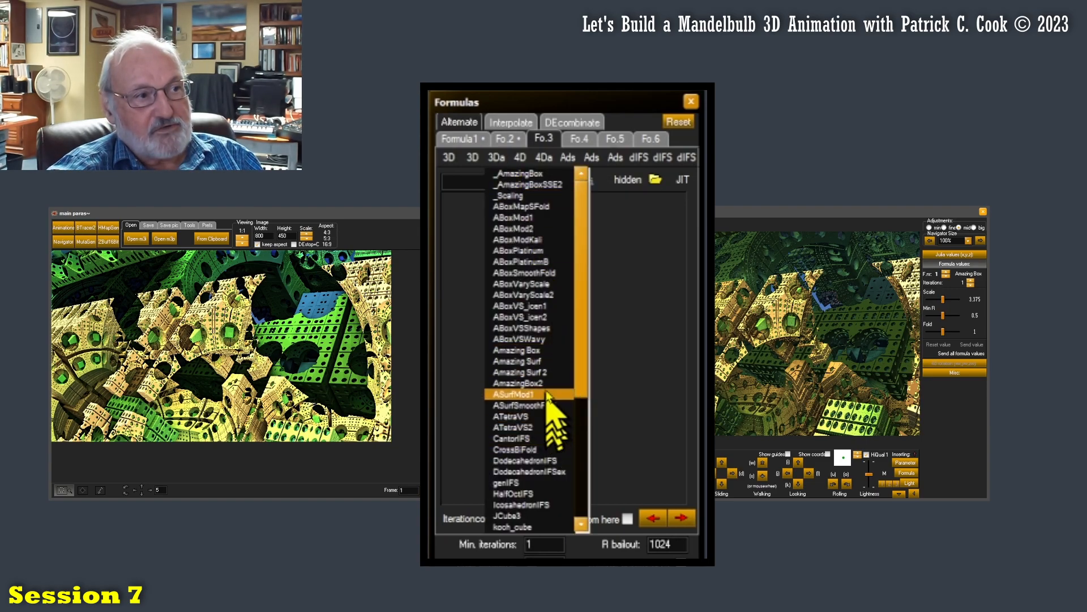
left_click(544, 351)
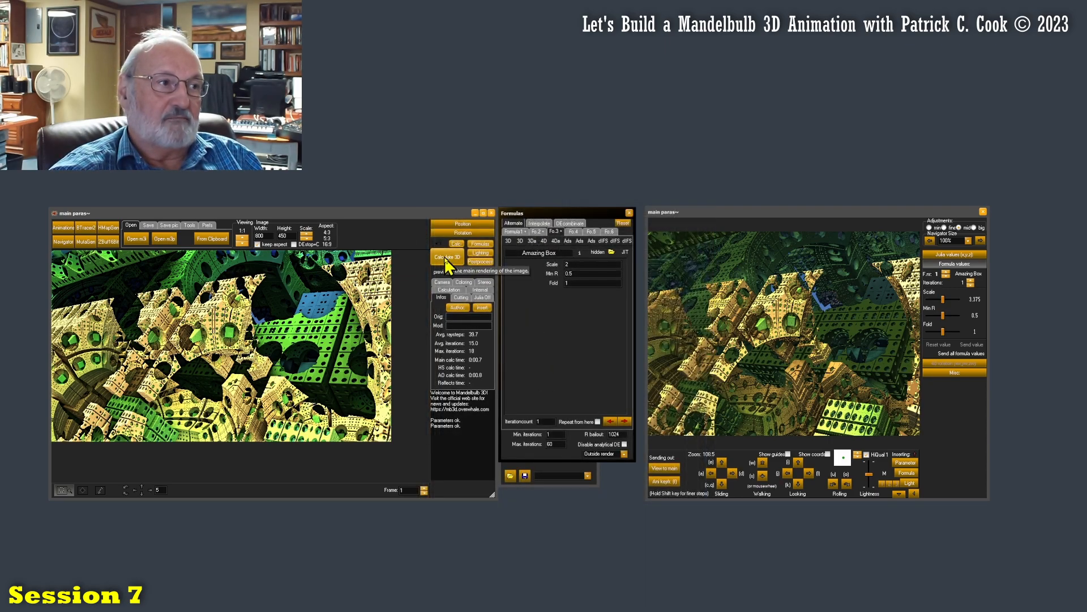
left_click(444, 257)
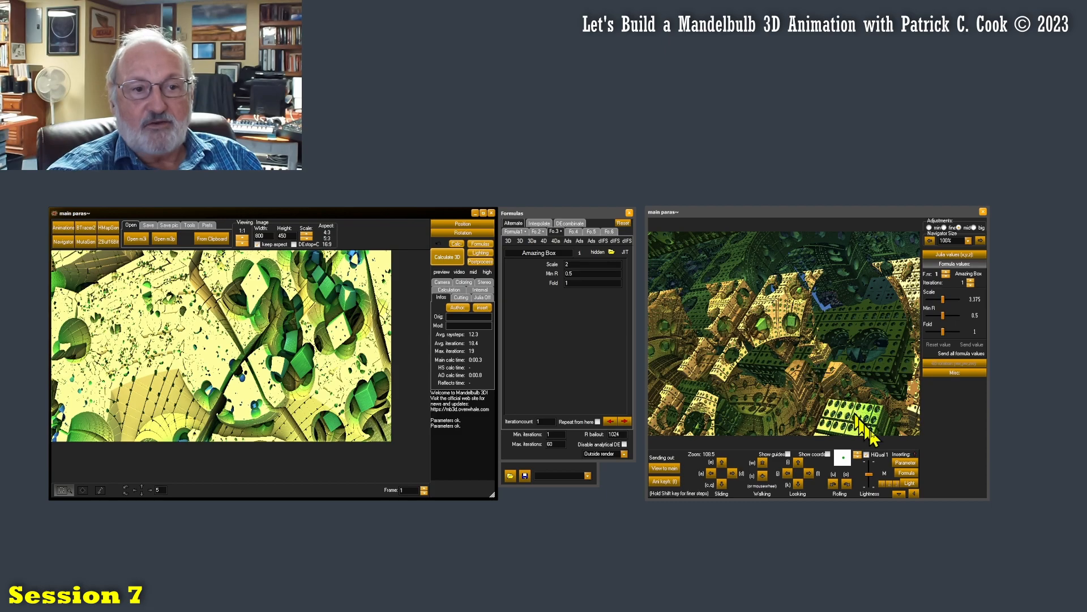
Insert the main image's parameters into the navigator and select formula 3, Amazing Box, for value adjustment there.
left_click(912, 453)
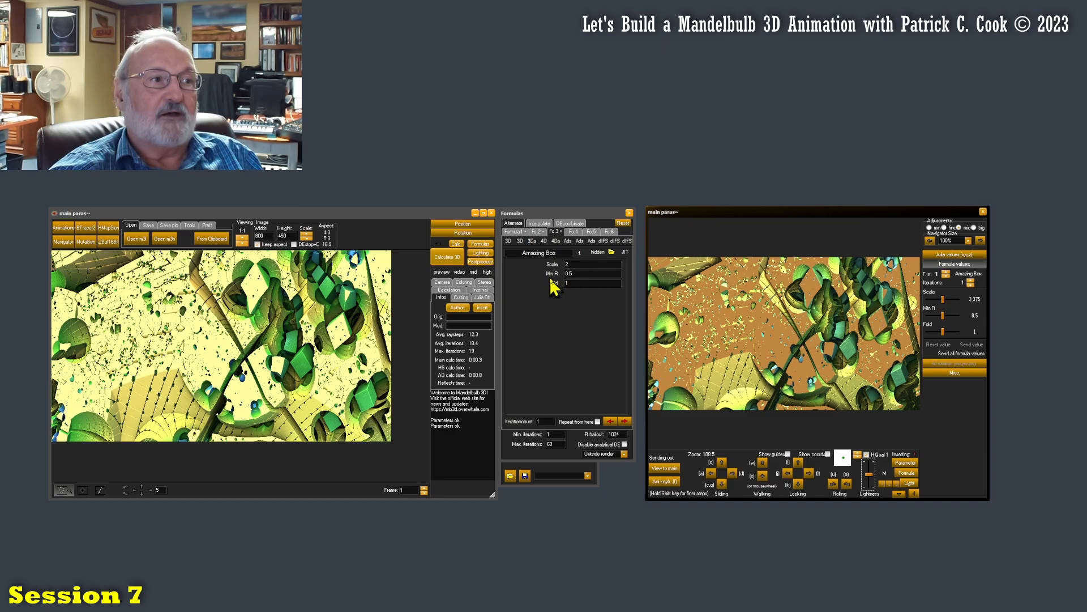
left_click(517, 231)
left_click(538, 231)
left_click(555, 232)
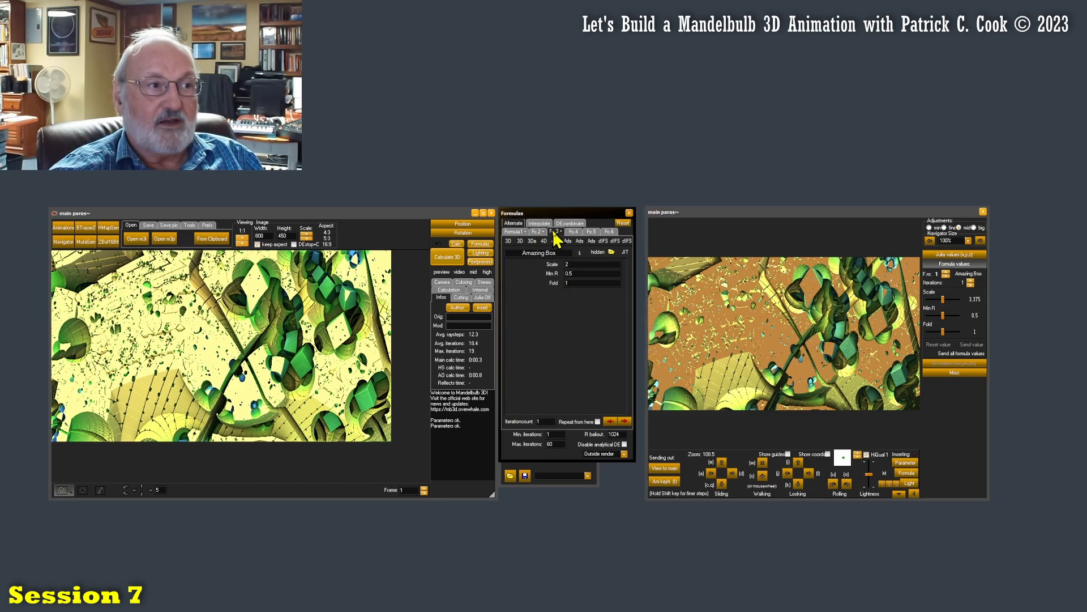
left_click(945, 271)
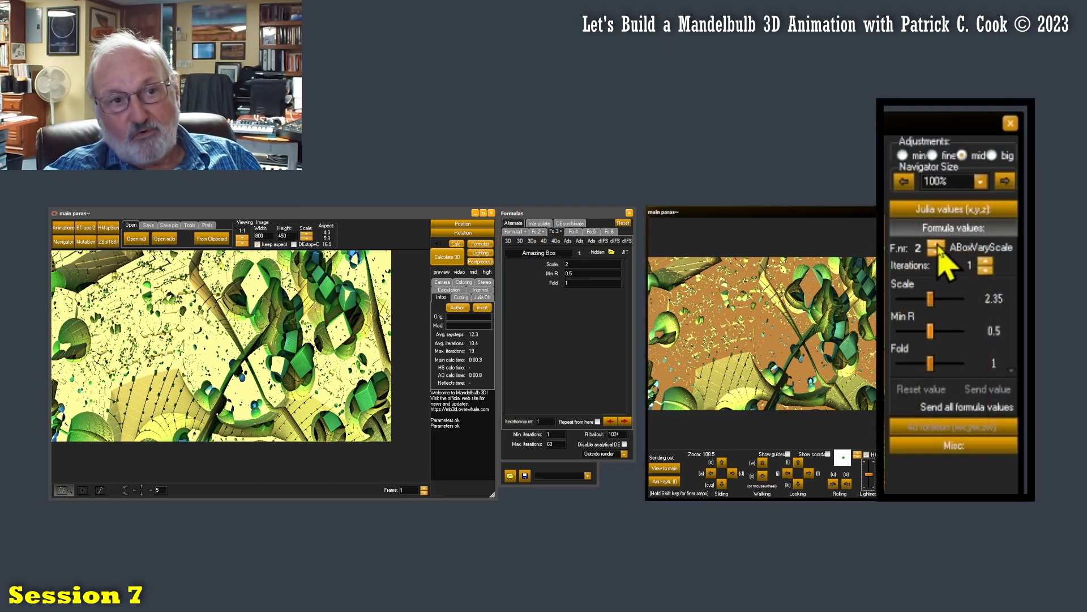
left_click(936, 251)
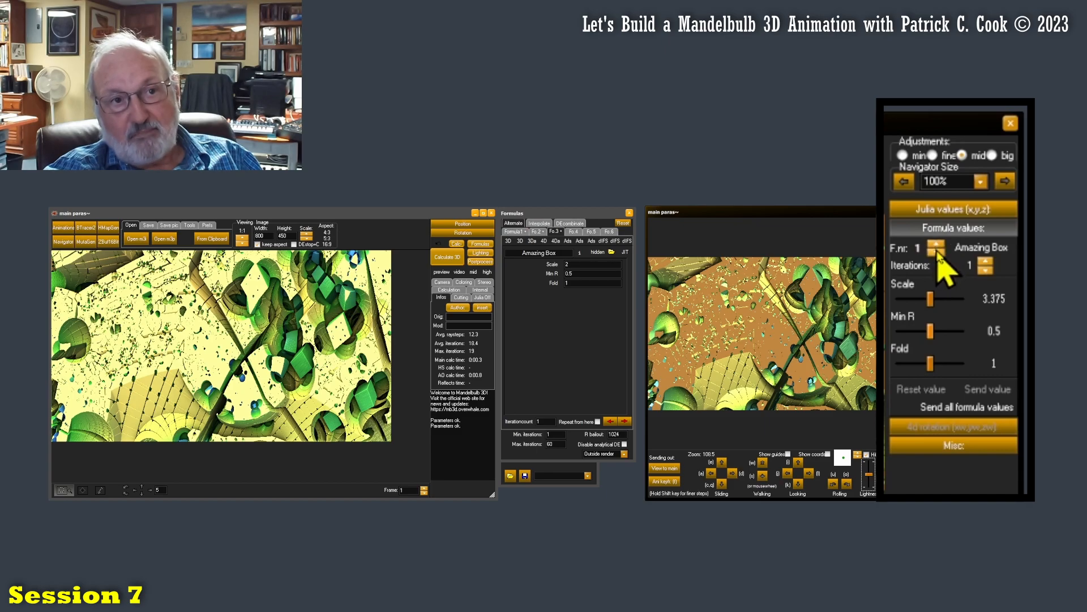
left_click(936, 245)
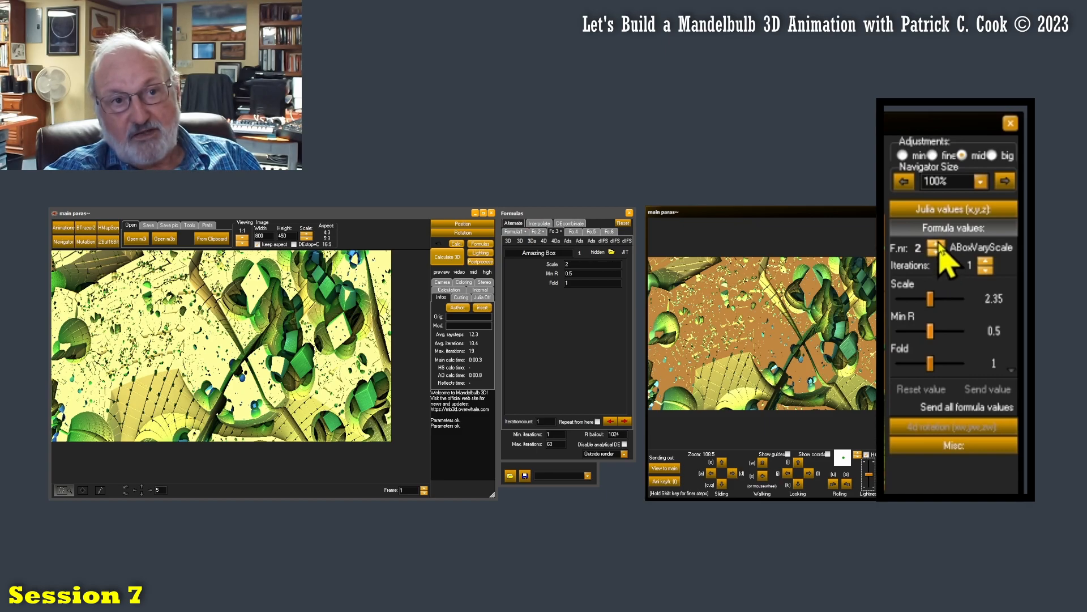
left_click(938, 245)
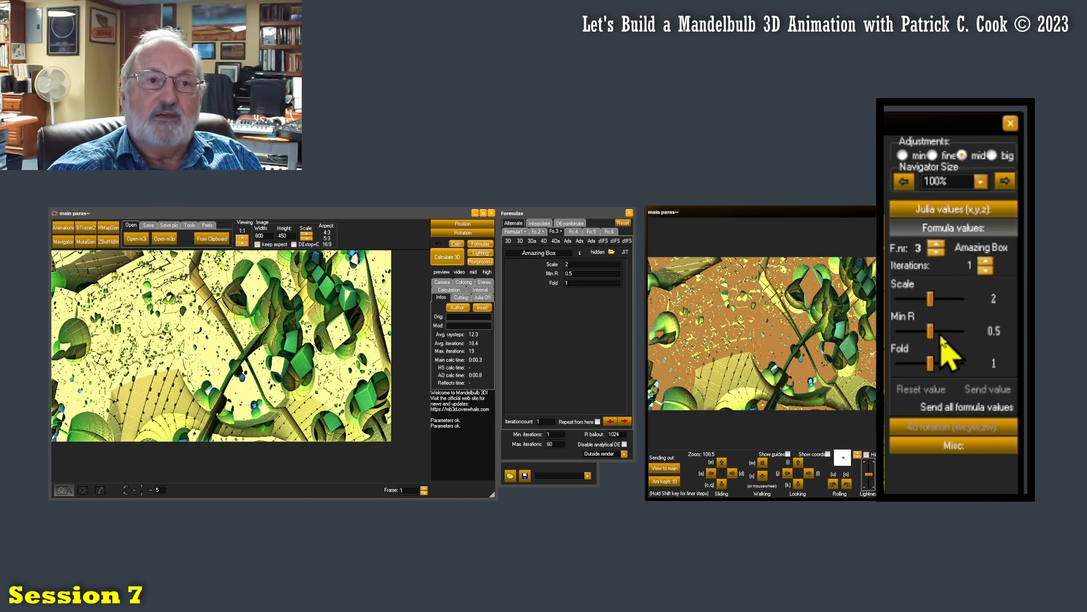
Try Scale values of 2.925, 2.475 and 2.625 on formula 3 in the navigator, then reset the value.
mouse_move(935, 295)
left_mouse_down()
mouse_move(957, 303)
mouse_move(922, 302)
mouse_move(951, 302)
left_mouse_up()
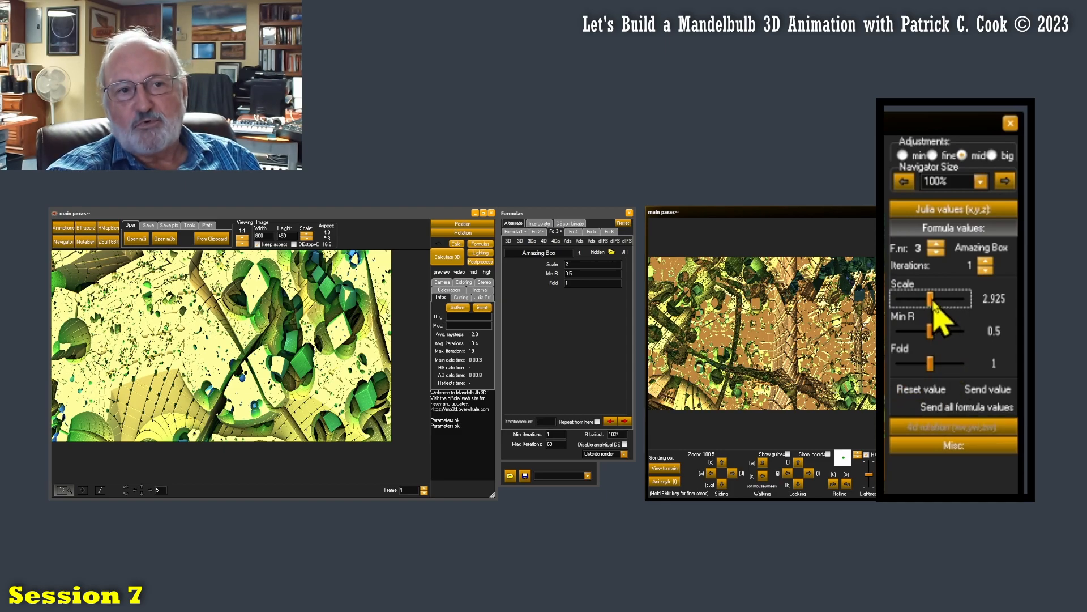
left_click_drag(930, 299, 921, 302)
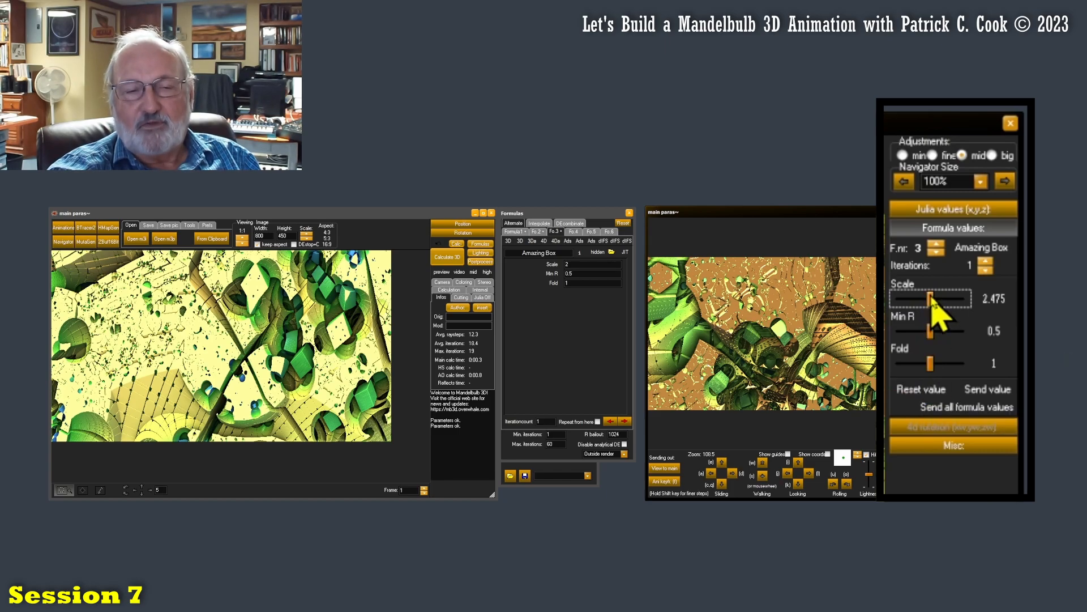
left_click_drag(932, 299, 935, 300)
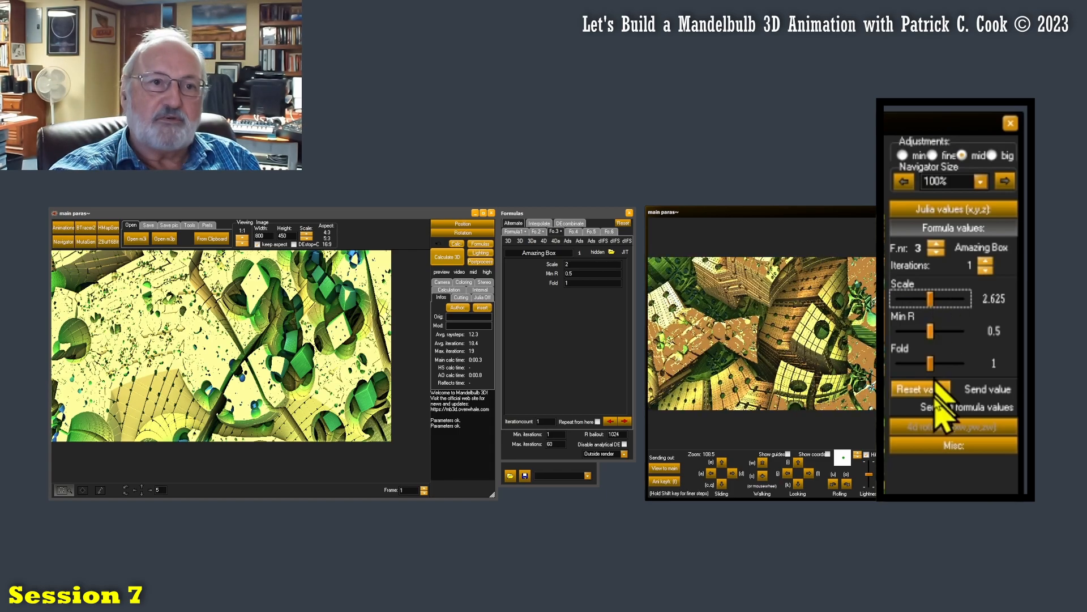
left_click(923, 391)
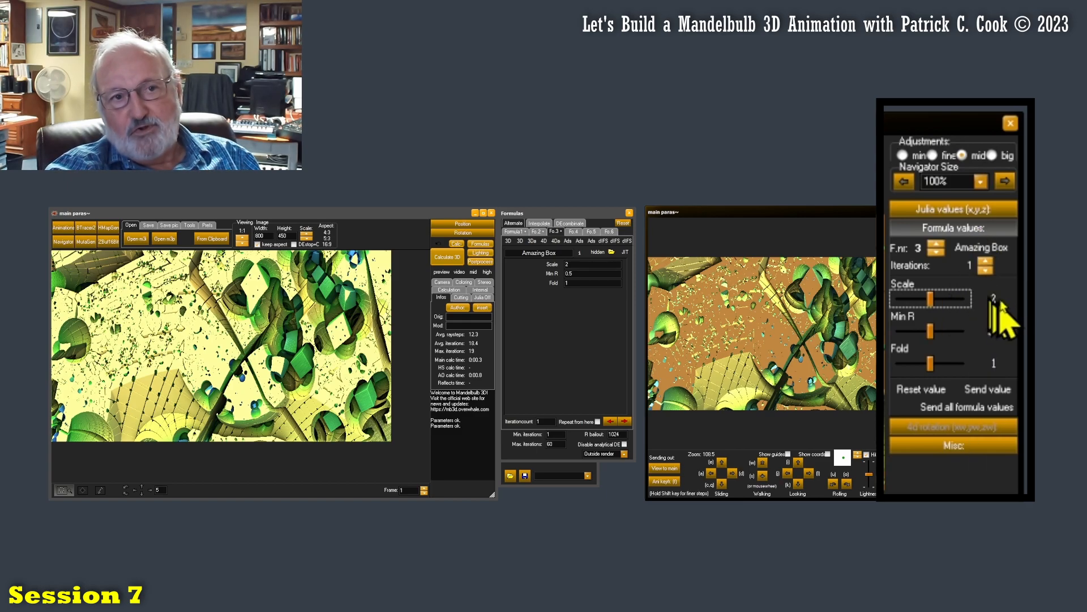
Try formula 3's Scale at 2.575 and at 1.025, resetting the value after each trial.
left_click_drag(931, 298, 948, 312)
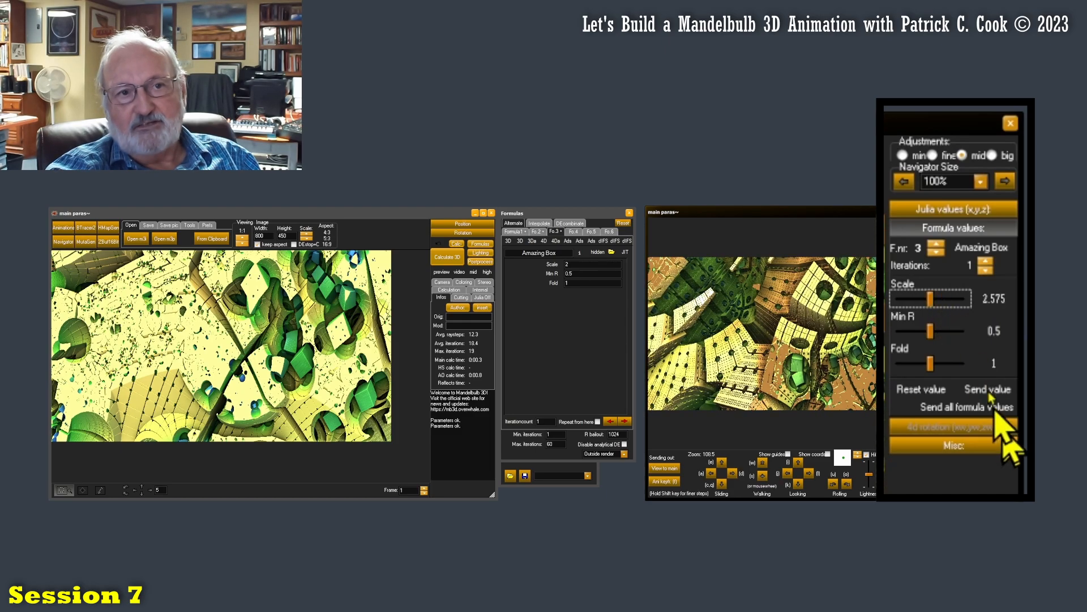
left_click(921, 391)
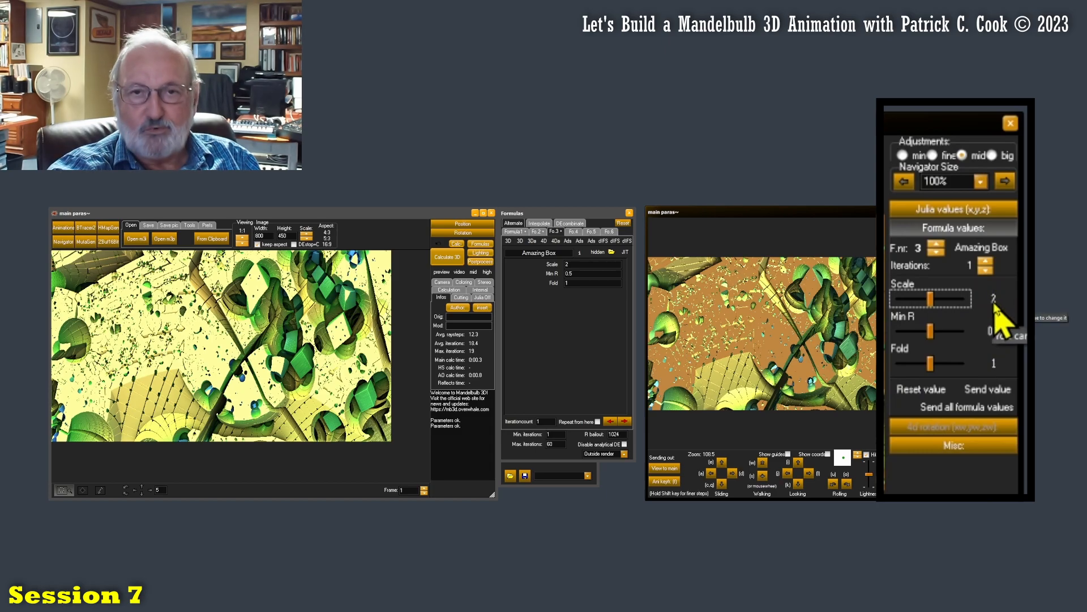
left_click_drag(931, 299, 910, 300)
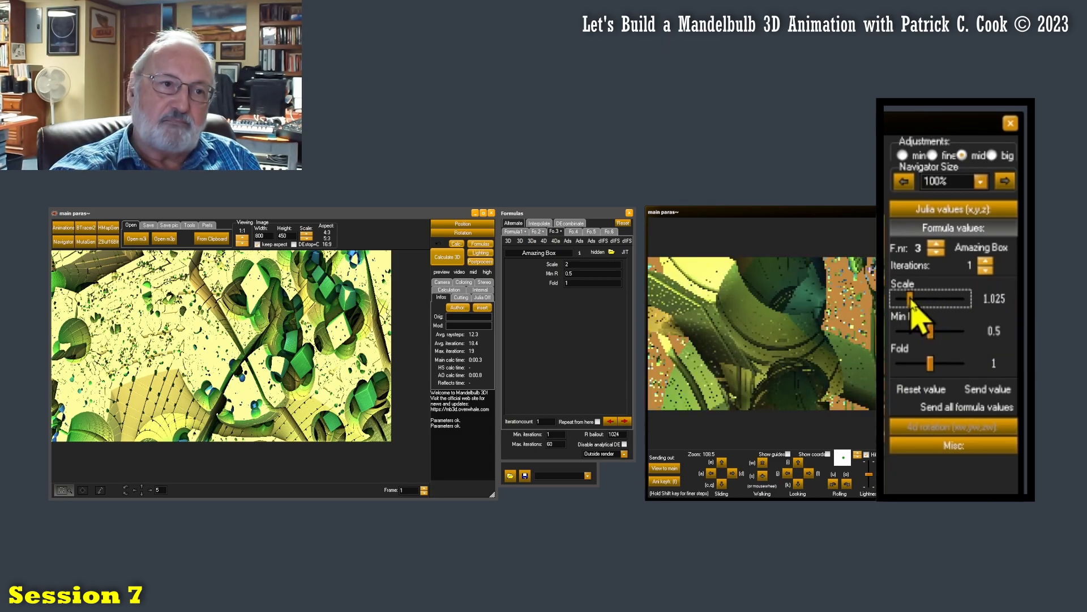
left_click(921, 390)
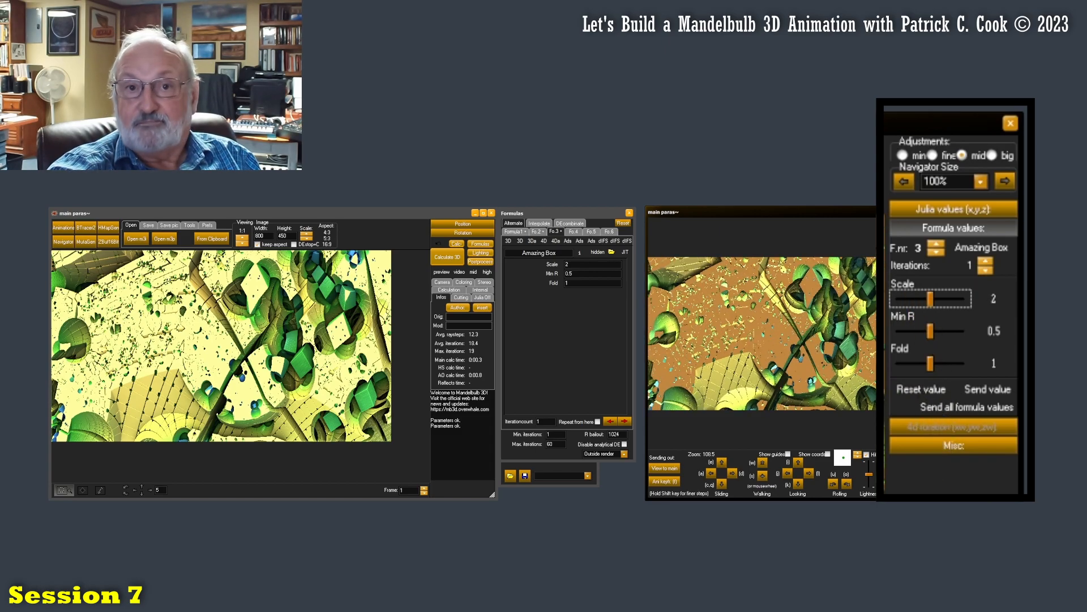
Try raising formula 3's Fold to 1.725, then reset the value.
left_click_drag(931, 363, 938, 366)
left_click_drag(942, 365, 948, 367)
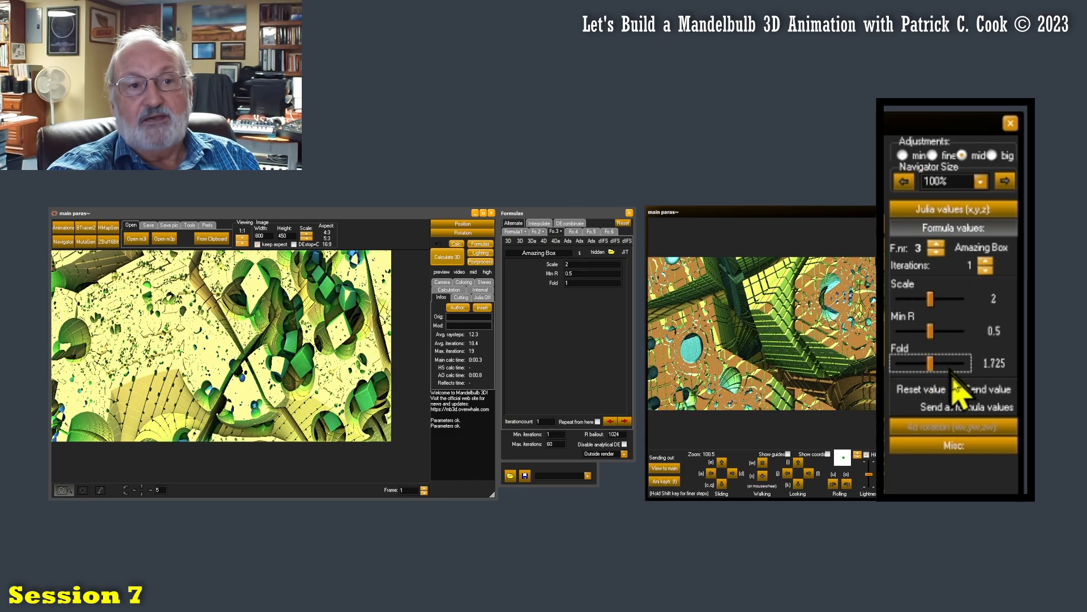
left_click(927, 390)
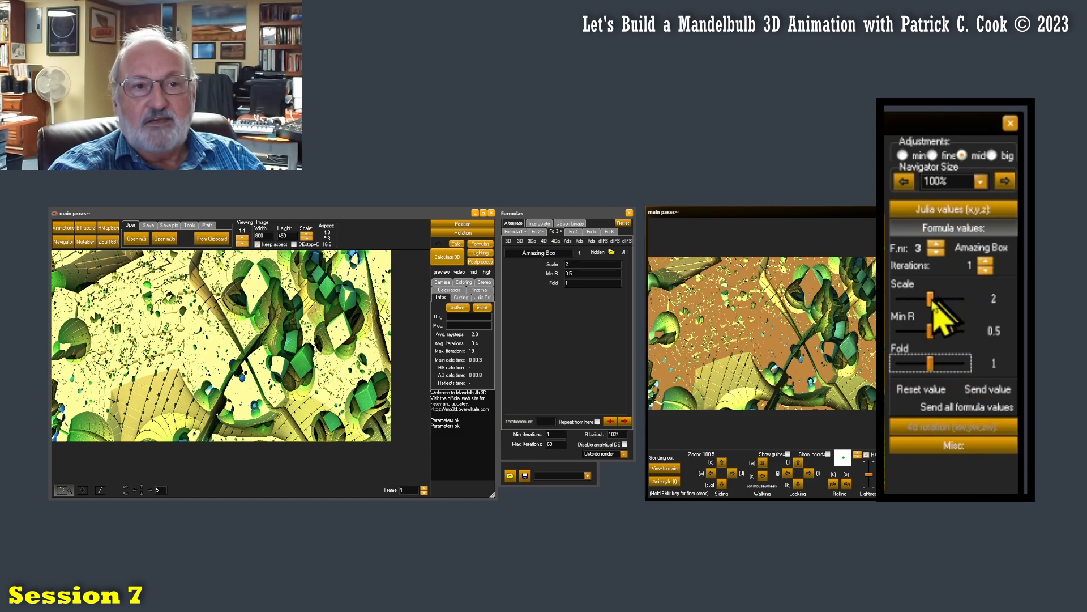
Set formula 3's Scale to 2.725 and try a Fold of 0.3, resetting only the Fold.
left_click_drag(930, 299, 947, 302)
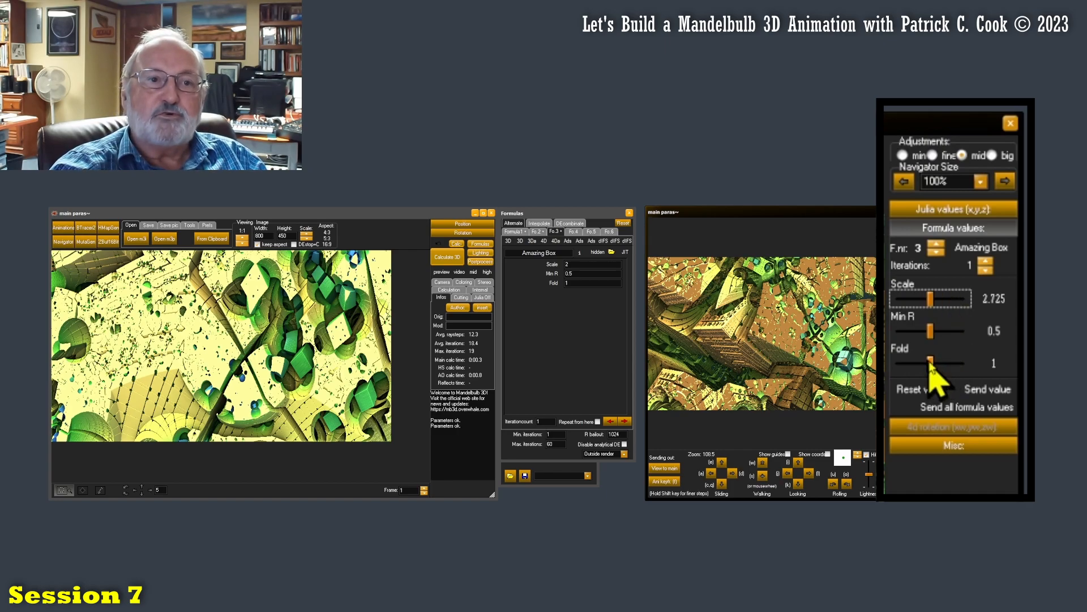
left_click_drag(929, 363, 916, 369)
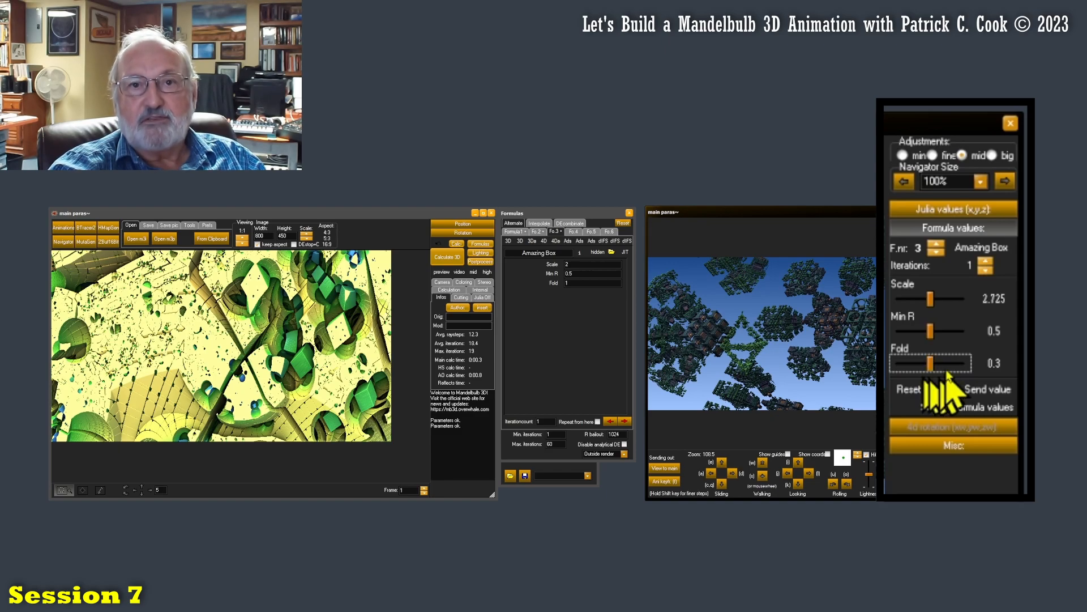
left_click(923, 390)
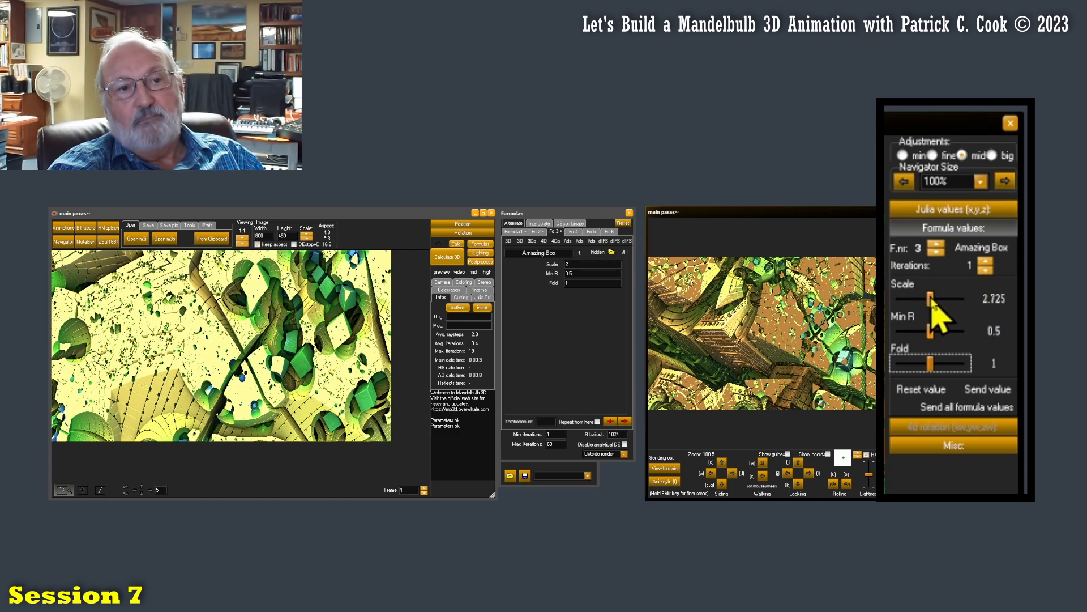
Enter an exact value of 2 for formula 3's Scale in the navigator.
left_click(996, 299)
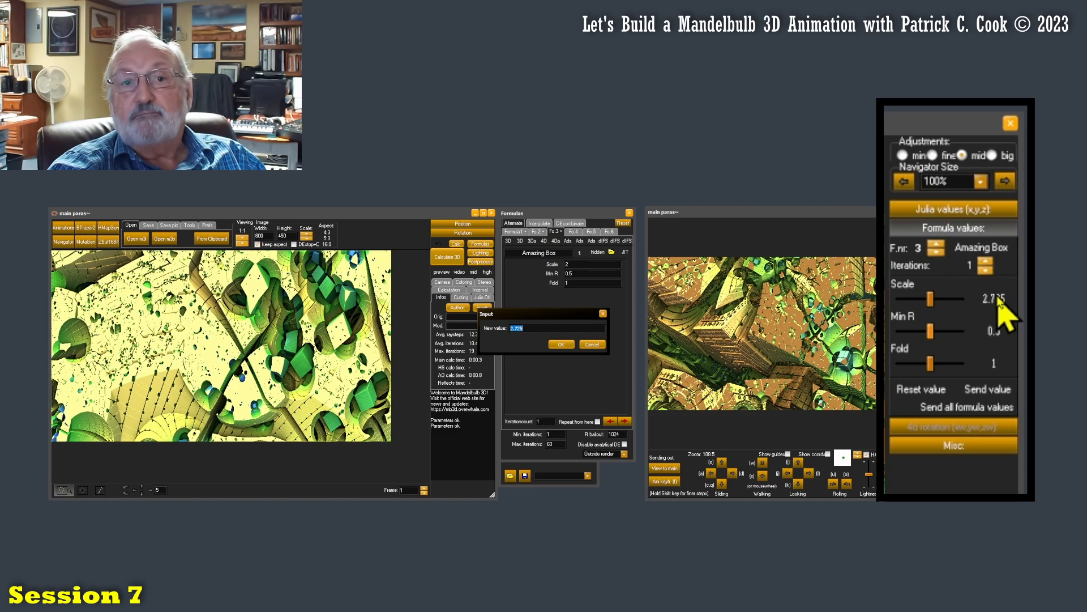
left_click(592, 344)
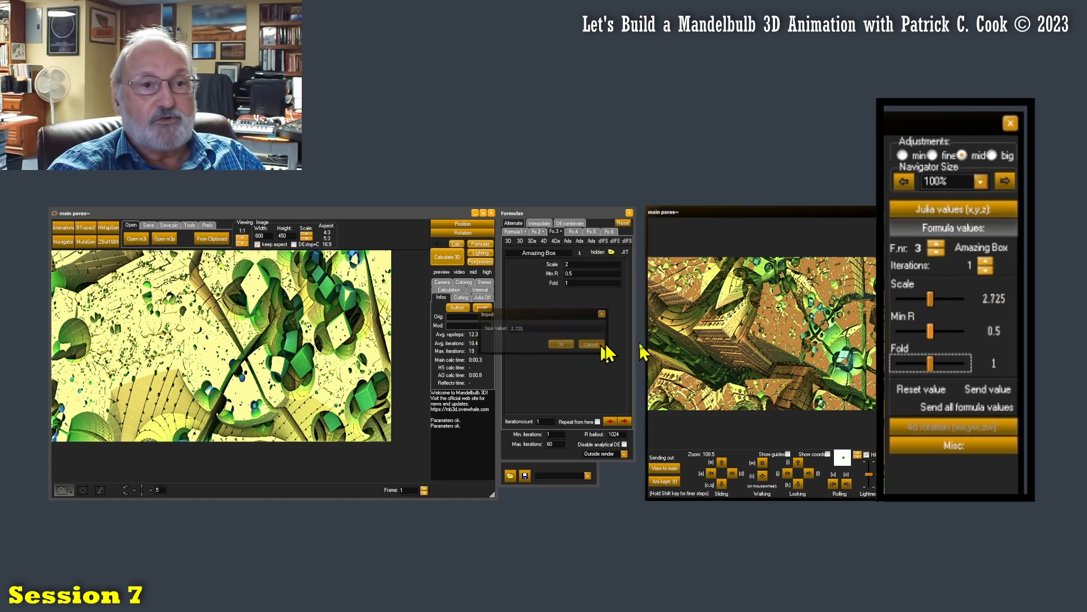
left_click(1001, 304)
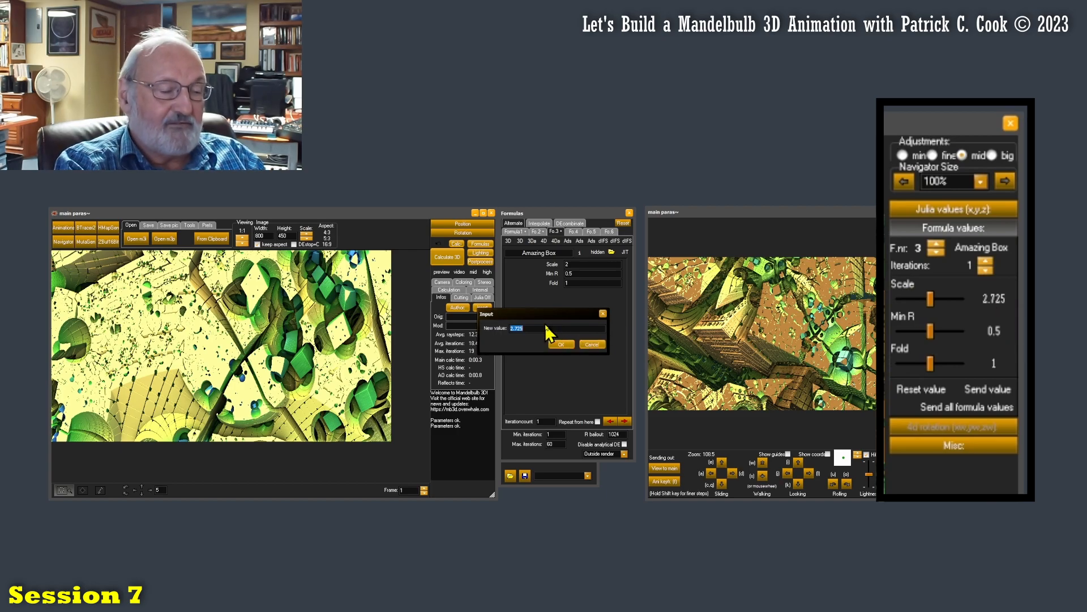
type("2")
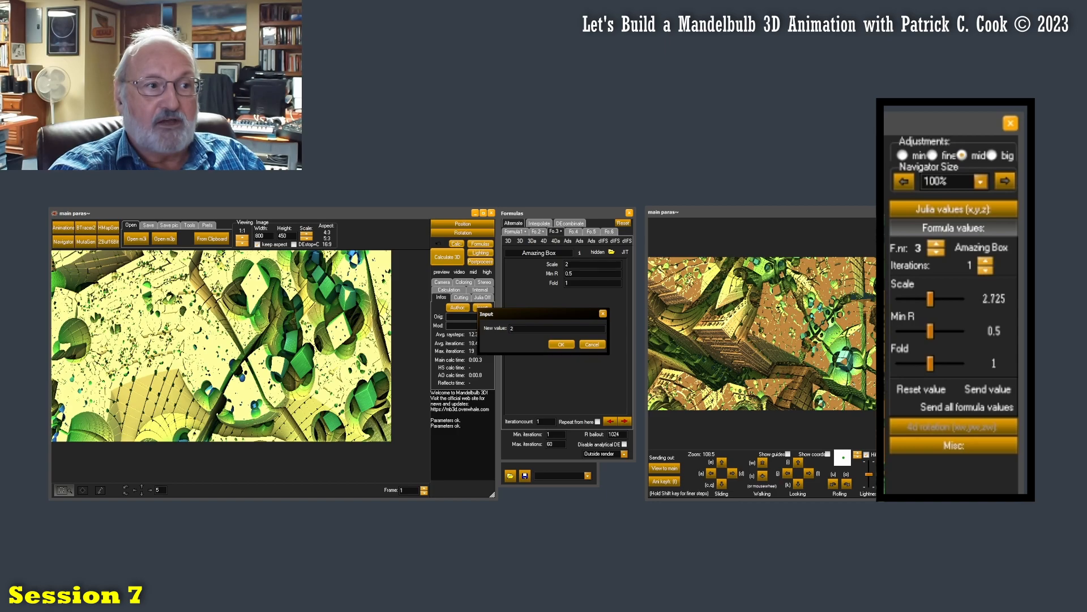
left_click(561, 343)
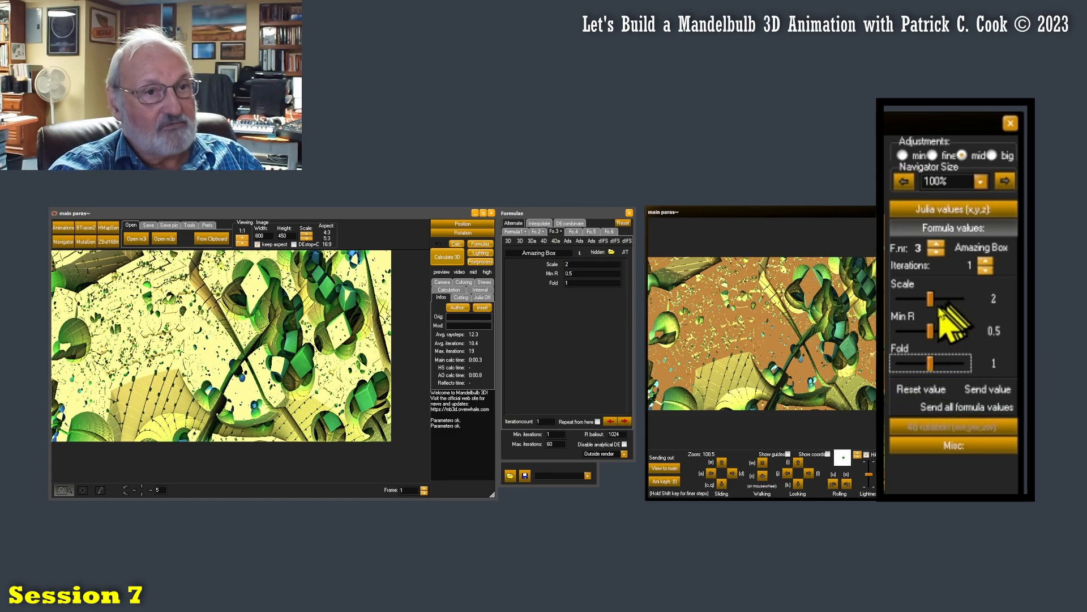
left_click(993, 299)
left_click_drag(579, 315, 616, 162)
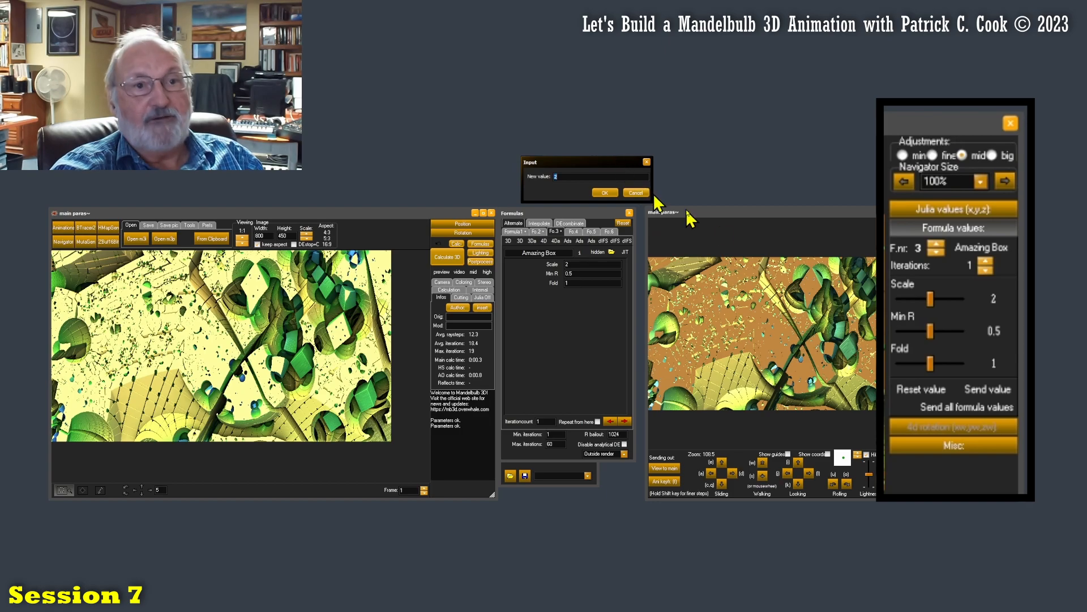
left_click(636, 192)
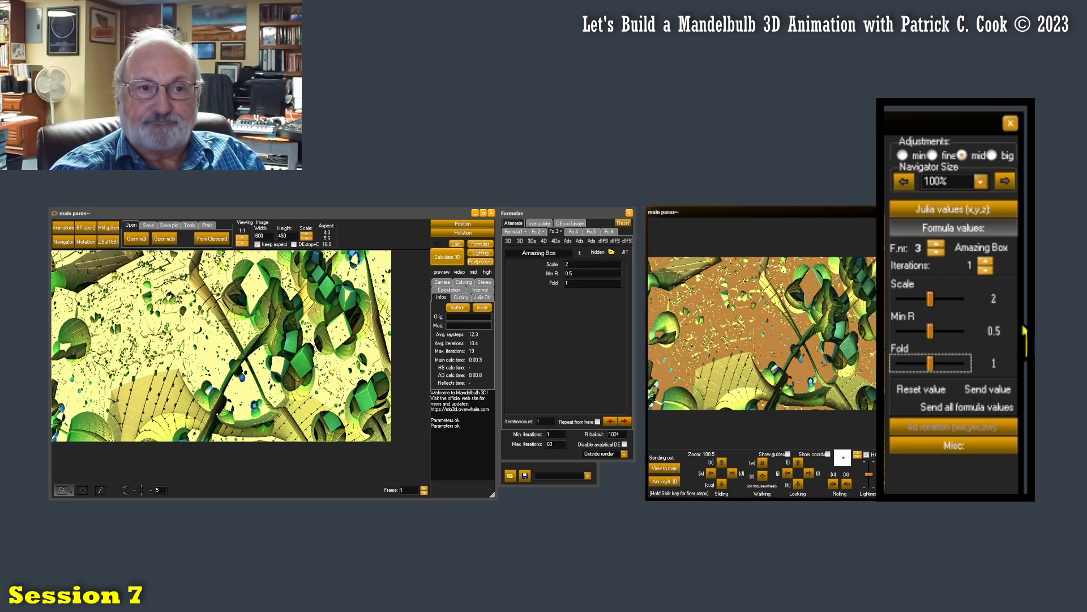
Try formula 3's Scale at 2.65 and at 3.625 with a Fold of 1.125, resetting the Fold.
left_click(938, 298)
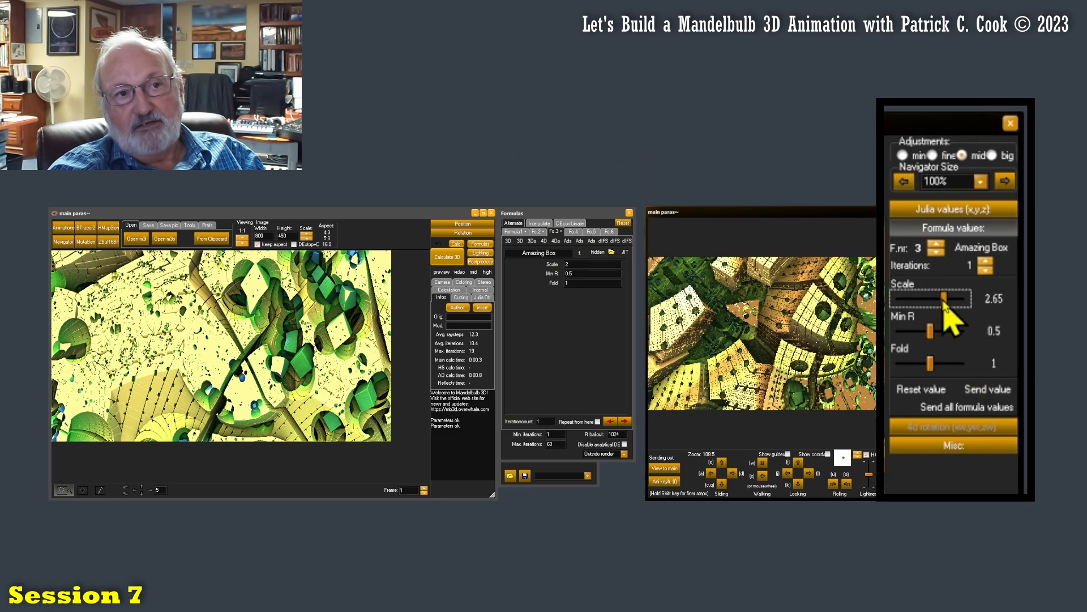
left_click(912, 390)
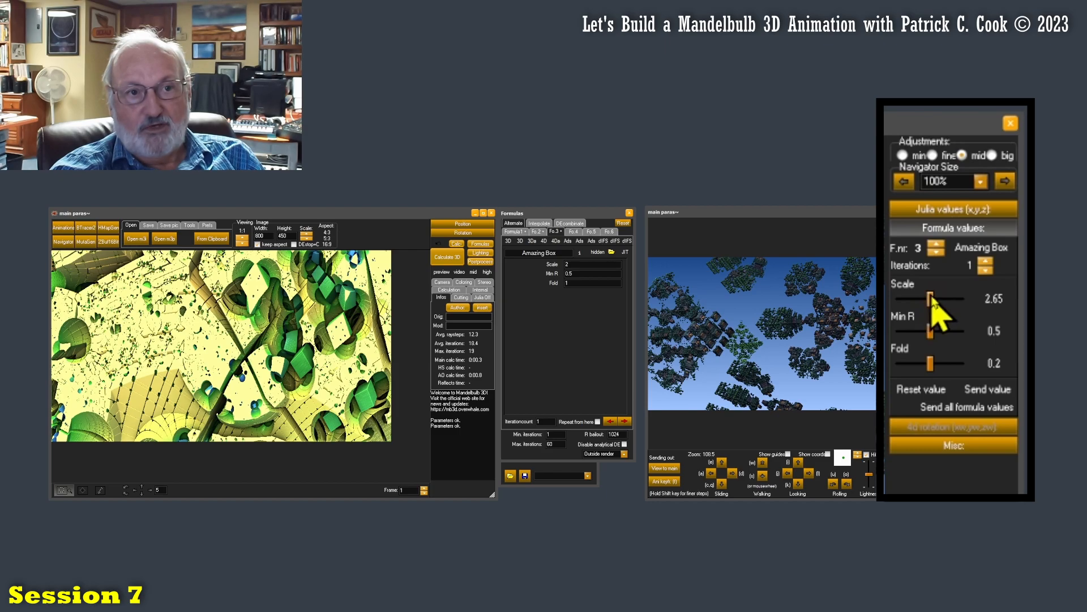
left_click_drag(932, 298, 954, 300)
left_click_drag(931, 363, 952, 363)
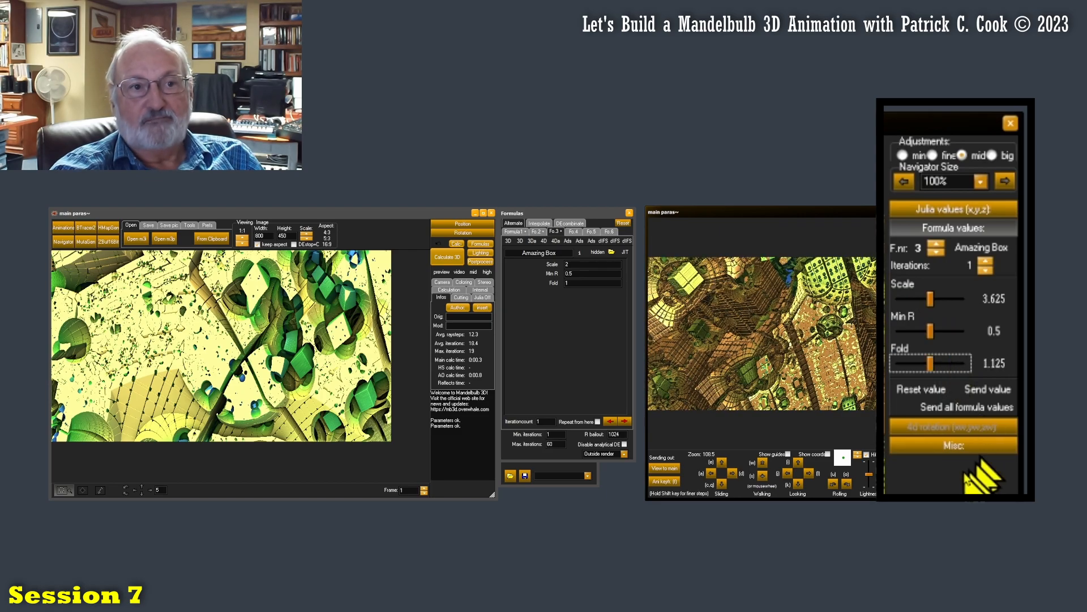
left_click(925, 396)
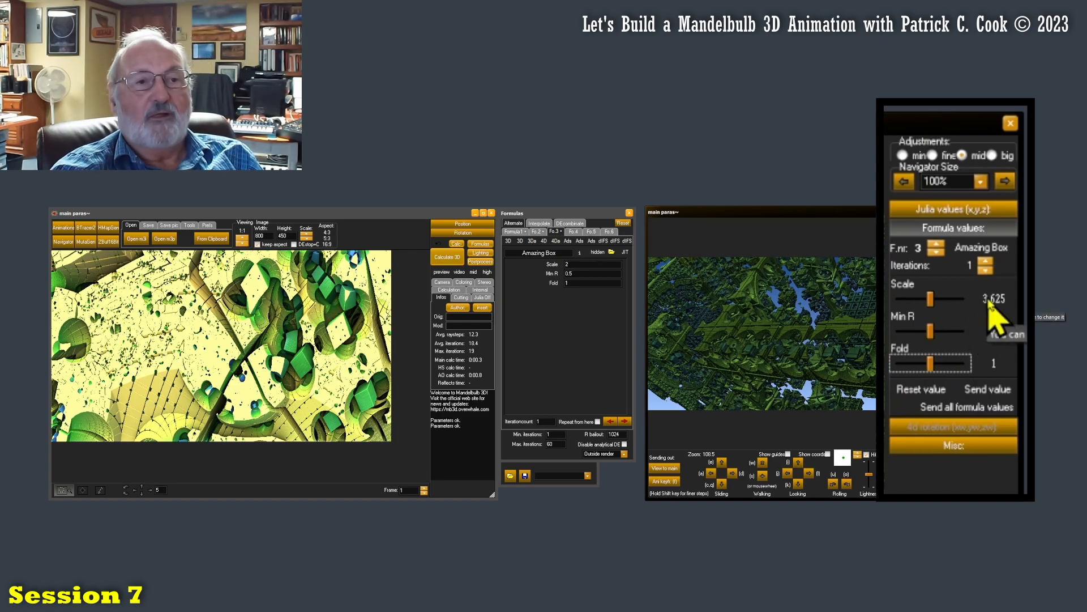
Try formula 3 with Scale 3.75, Min R 1.35 and Fold 1.375, and reload the main window's parameters into the navigator.
left_click_drag(930, 298, 948, 300)
left_click_drag(930, 363, 952, 336)
left_click_drag(931, 301, 917, 307)
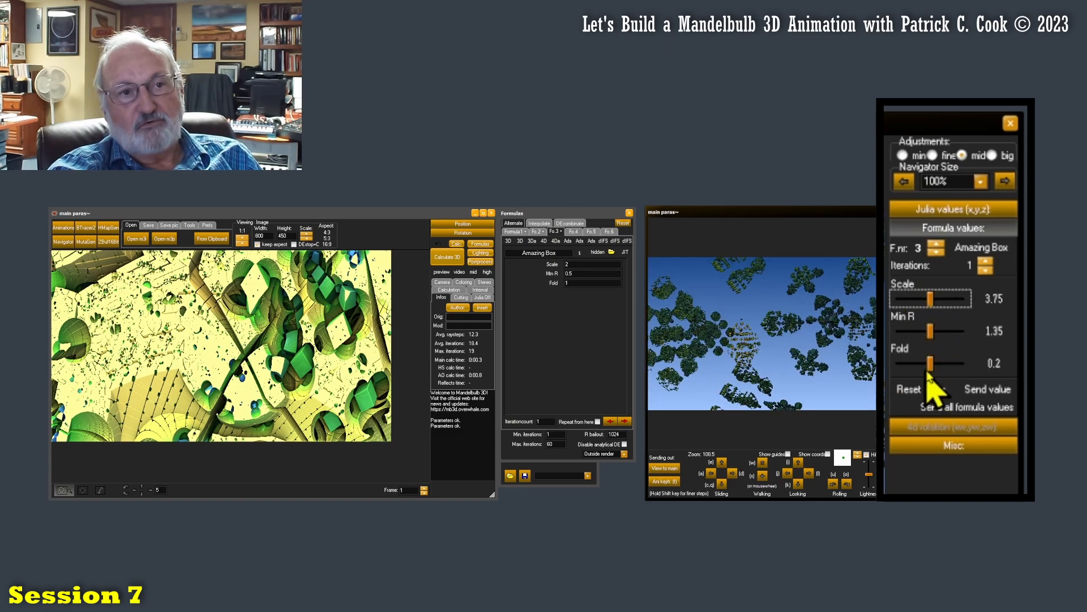
left_click_drag(929, 368, 953, 375)
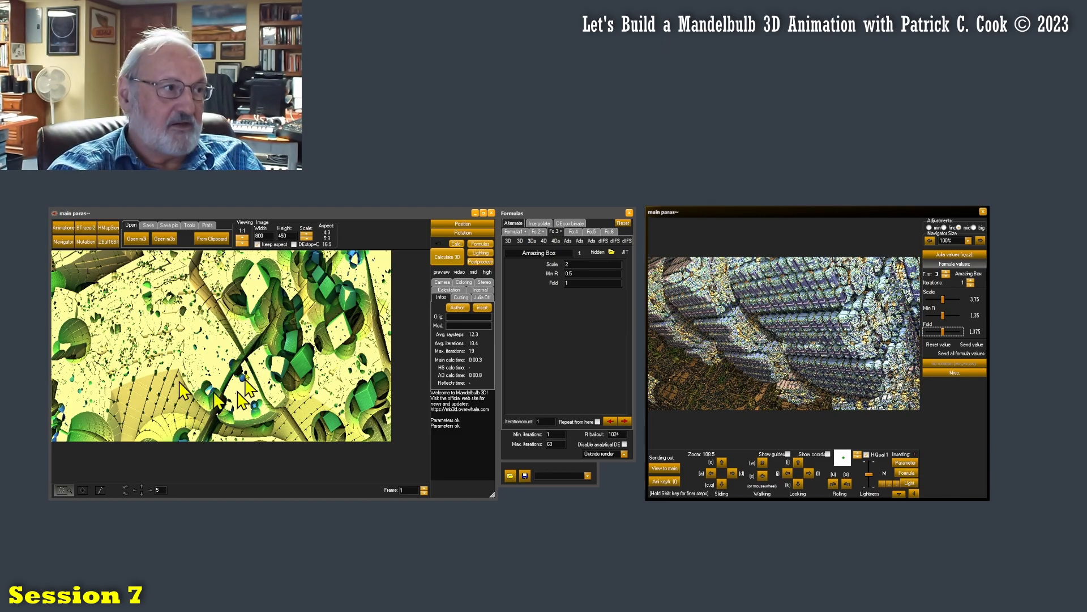
left_click(905, 462)
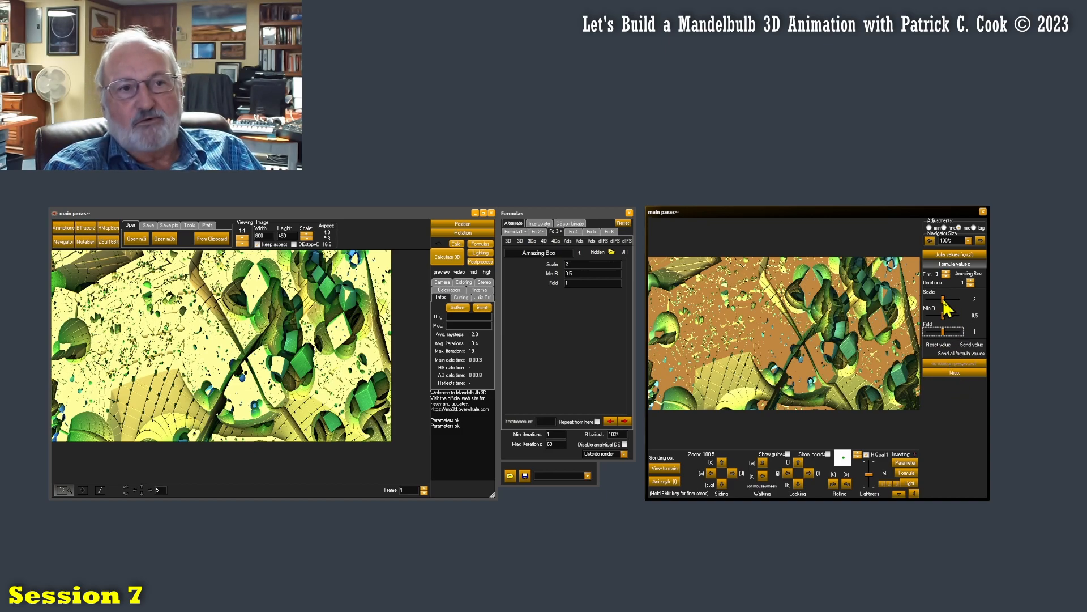
Enter an exact value of 2.4567 for formula 3's Scale in the navigator.
left_click(976, 300)
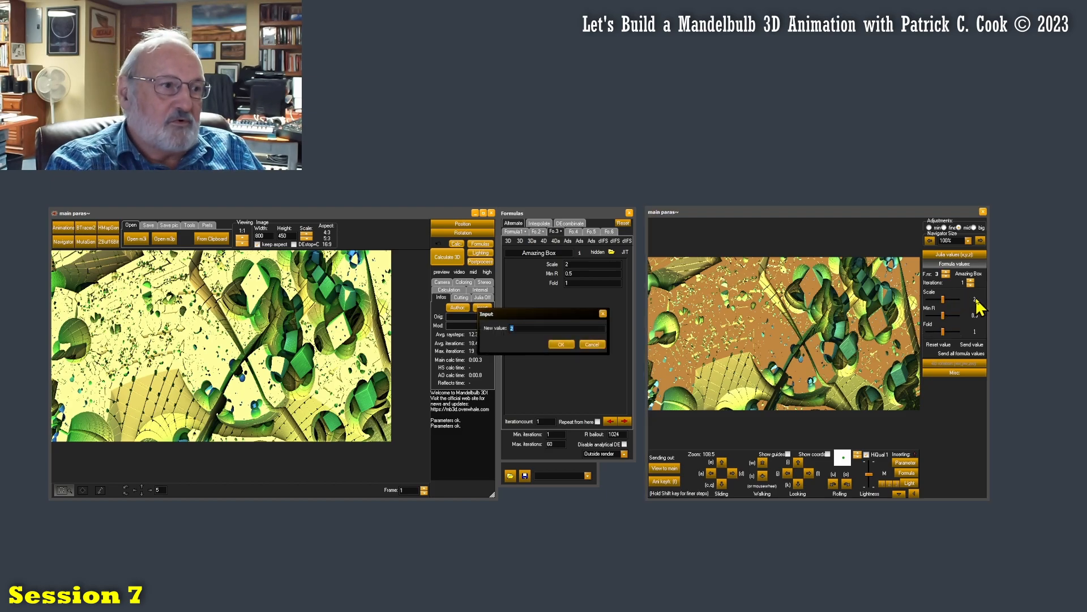
type("2.4567")
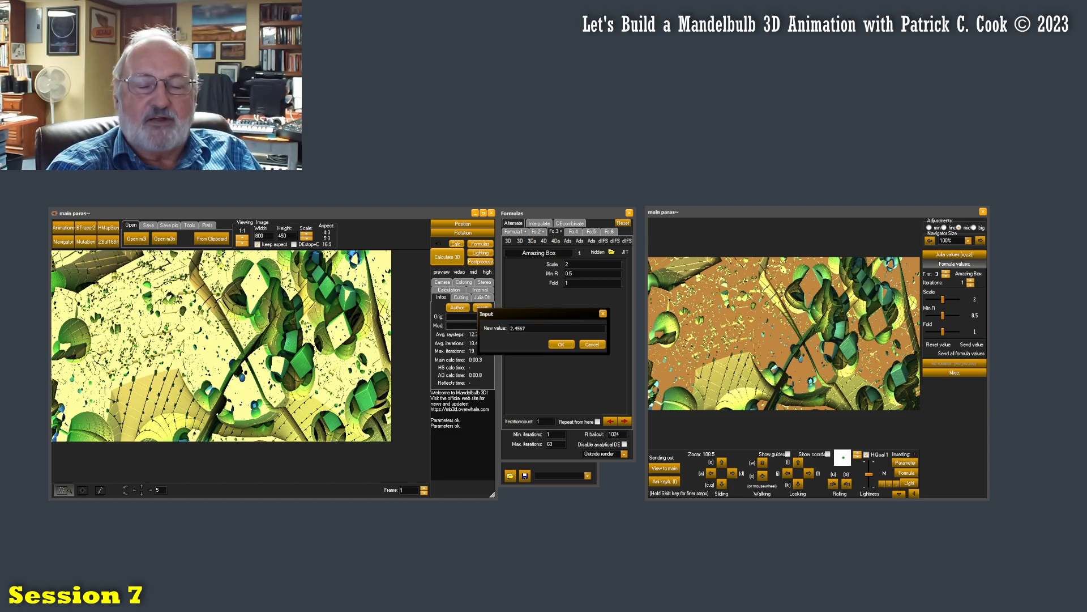
left_click(561, 344)
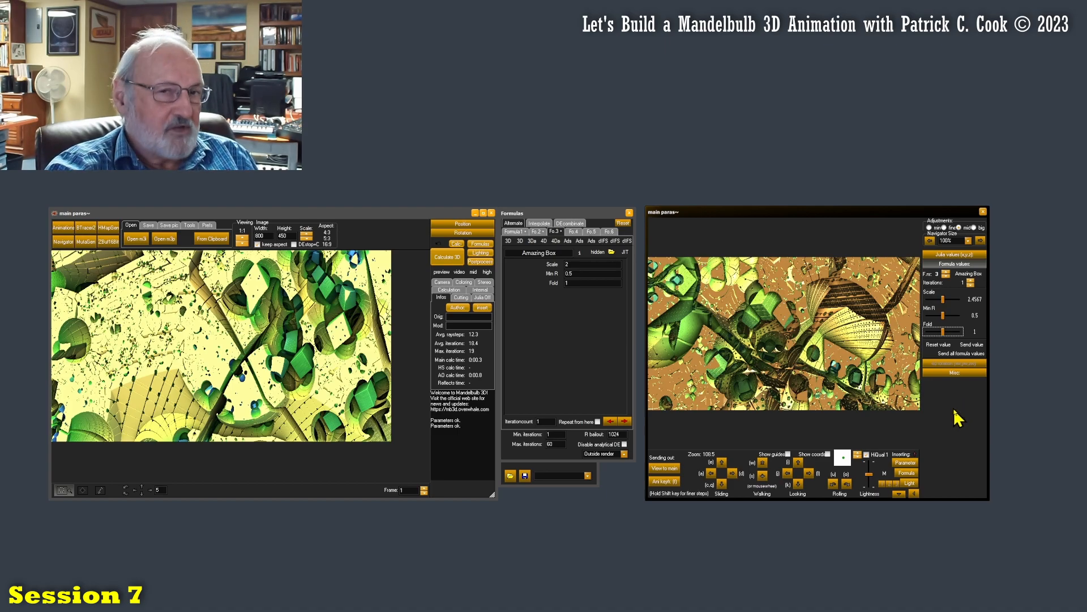
Lower formula 3's Scale to 1.6817 and raise its Fold to 1.475 in the navigator.
left_click(948, 300)
left_click_drag(948, 300, 936, 302)
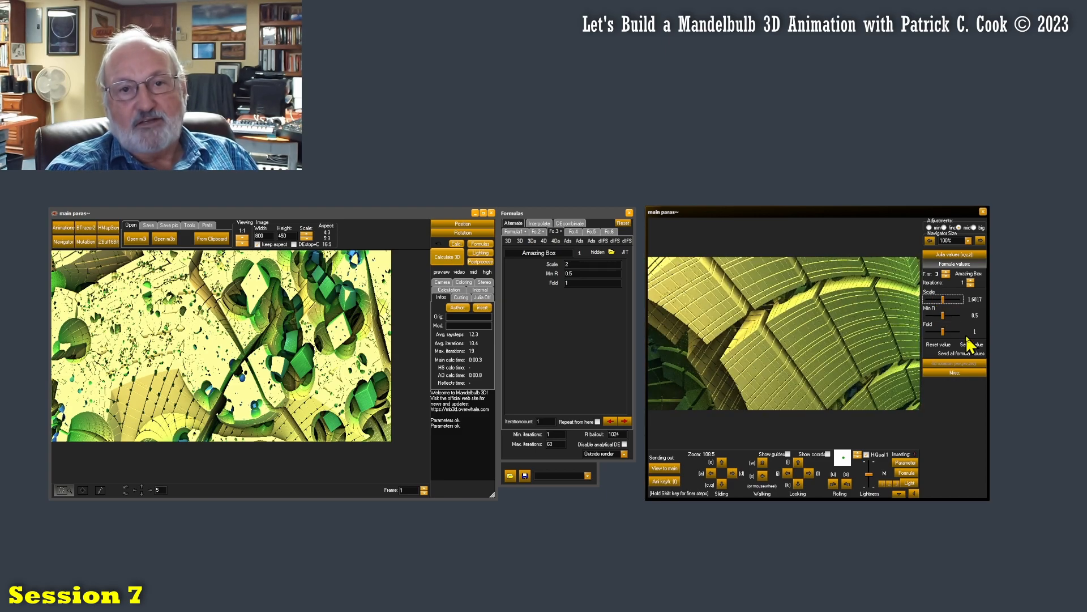
left_click_drag(944, 301, 944, 304)
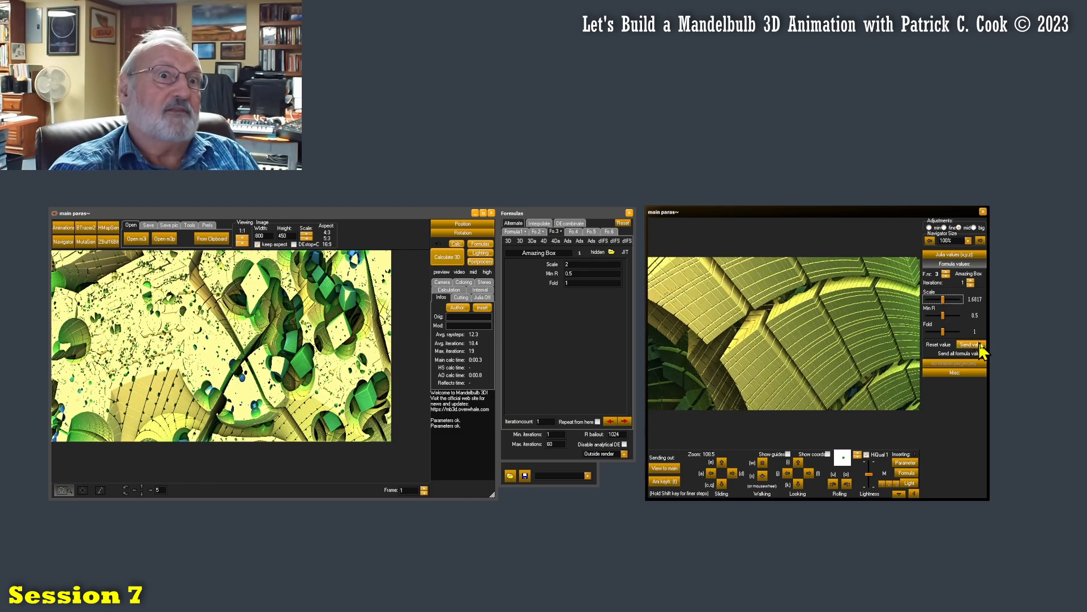
left_click_drag(943, 331, 949, 333)
Send all formula values and the navigator view to the main window and calculate the 3D image.
left_click(960, 352)
left_click(666, 470)
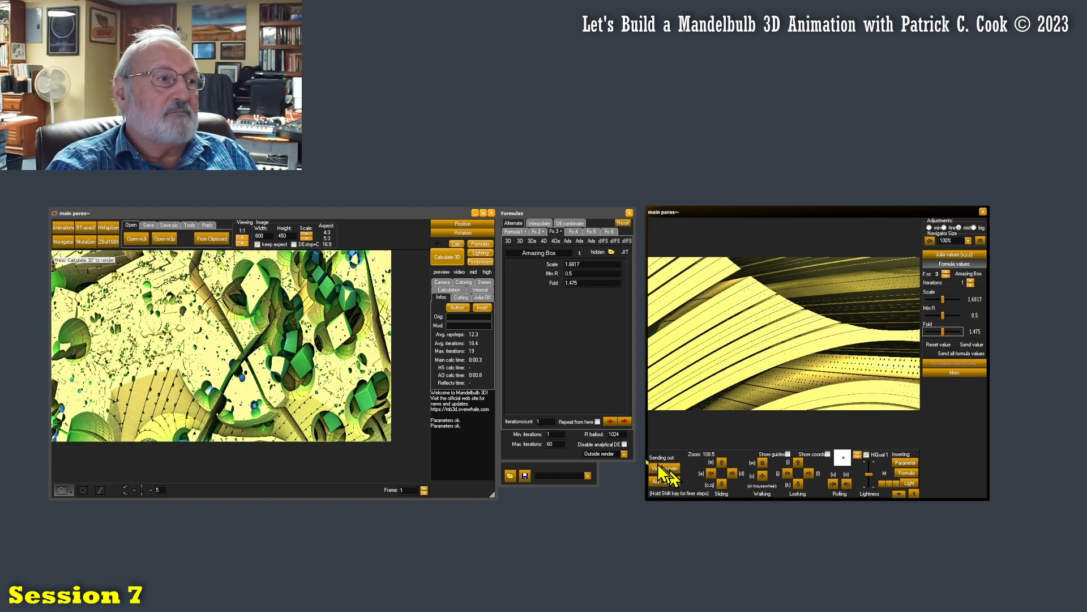
left_click(439, 256)
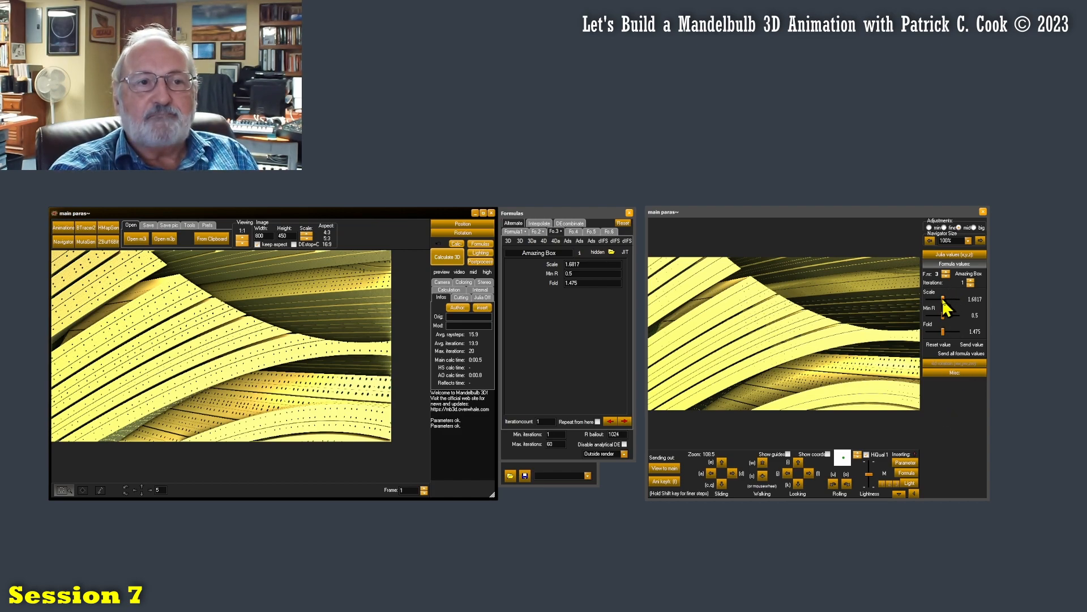
Raise formula 3's Scale to 2.9067 in the navigator and render that view in the main window.
left_click_drag(944, 305, 957, 299)
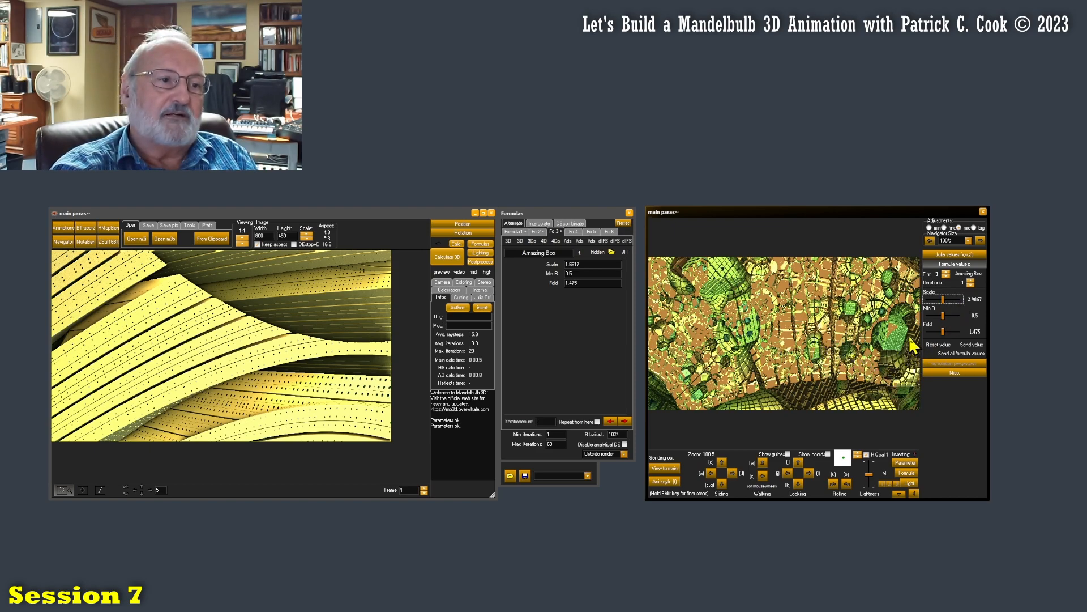
left_click(665, 466)
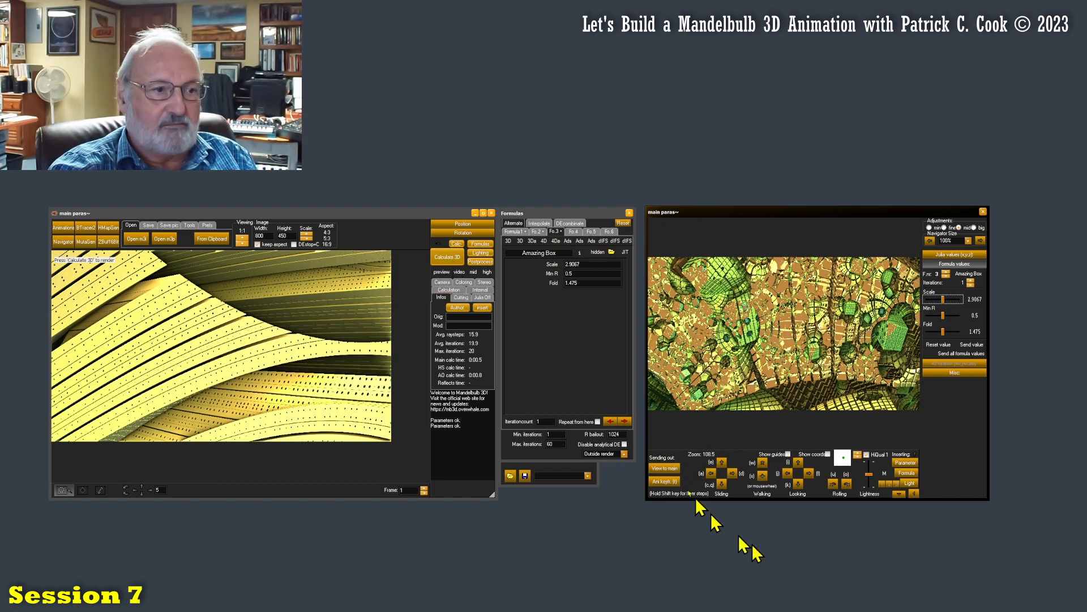
left_click(444, 256)
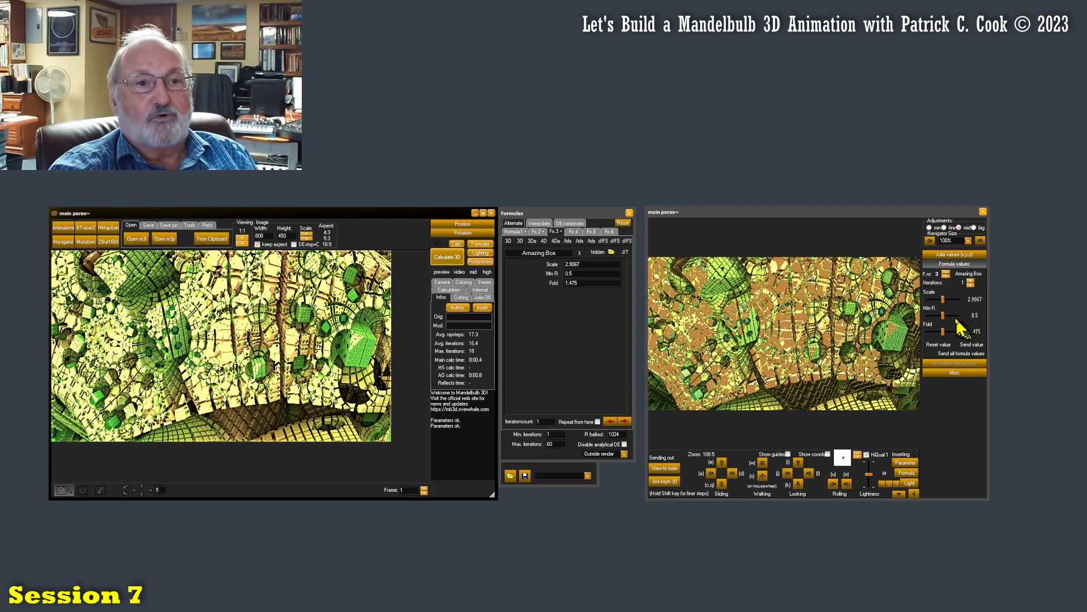
Raise formula 3's Scale to 3.5567 in the navigator and render that view in the main window.
left_click(946, 300)
left_click_drag(946, 301, 950, 304)
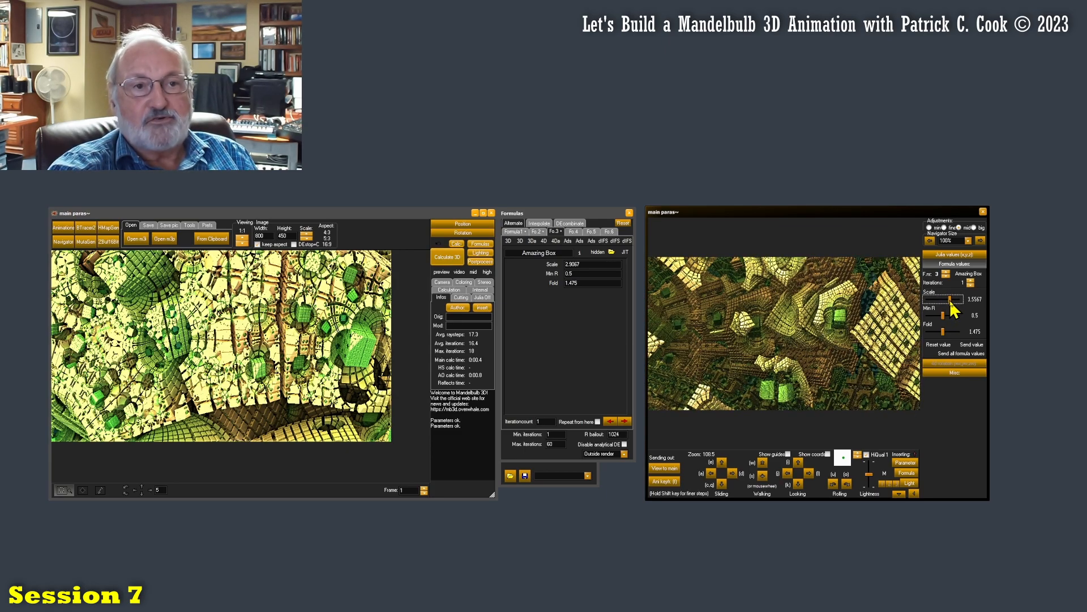
left_click(665, 467)
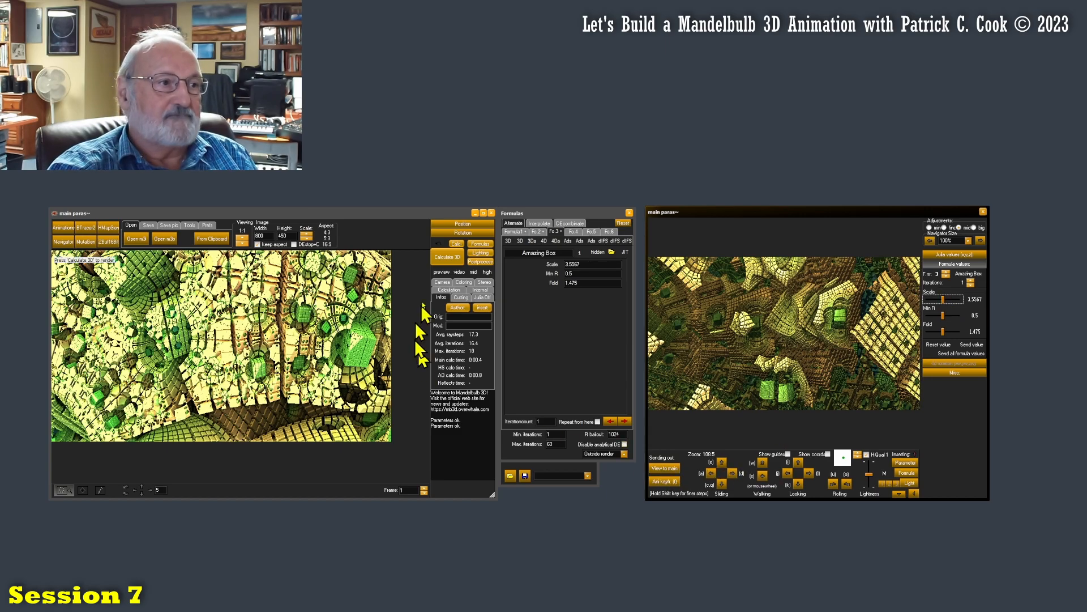
left_click(445, 258)
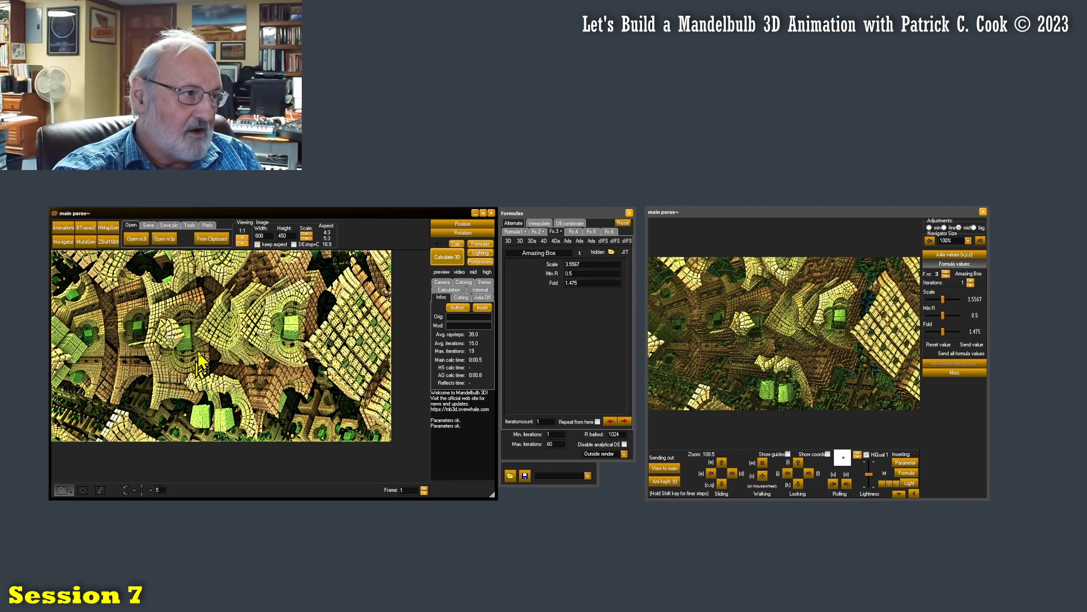
Walk the navigator camera forward to a zoom of about 960 and render that view in the main window.
left_click(934, 433)
left_click(764, 463)
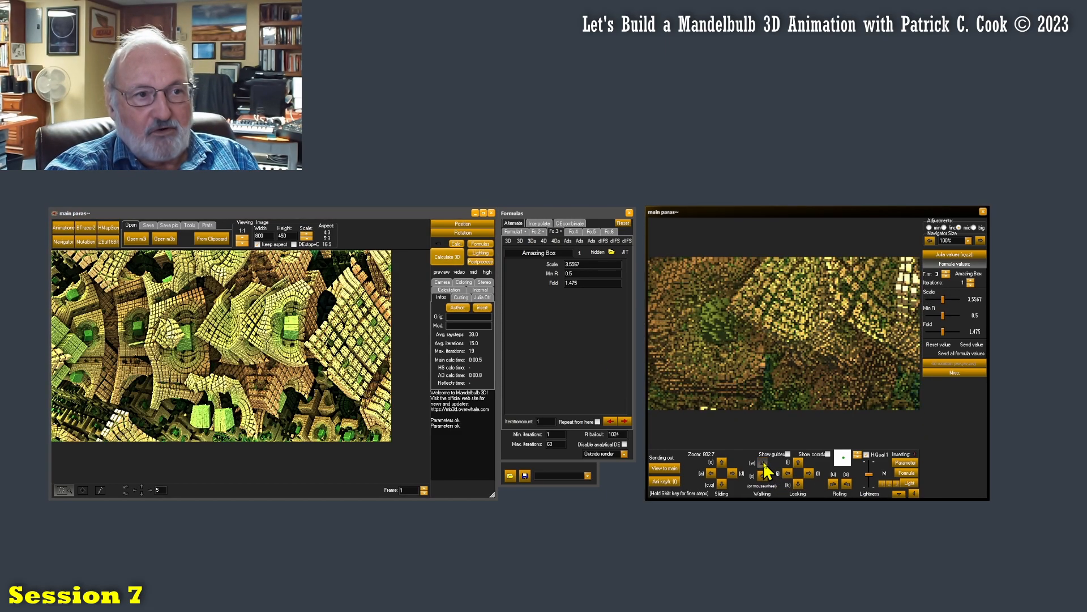
left_click(763, 463)
left_click(764, 463)
left_click(763, 463)
left_click(763, 463)
left_click(664, 468)
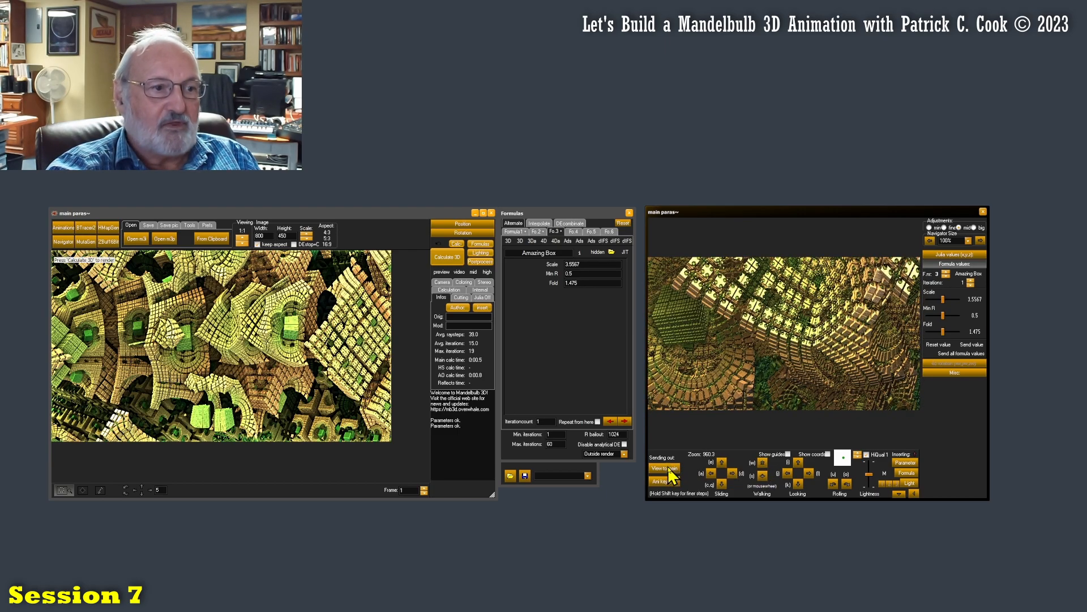
left_click(447, 256)
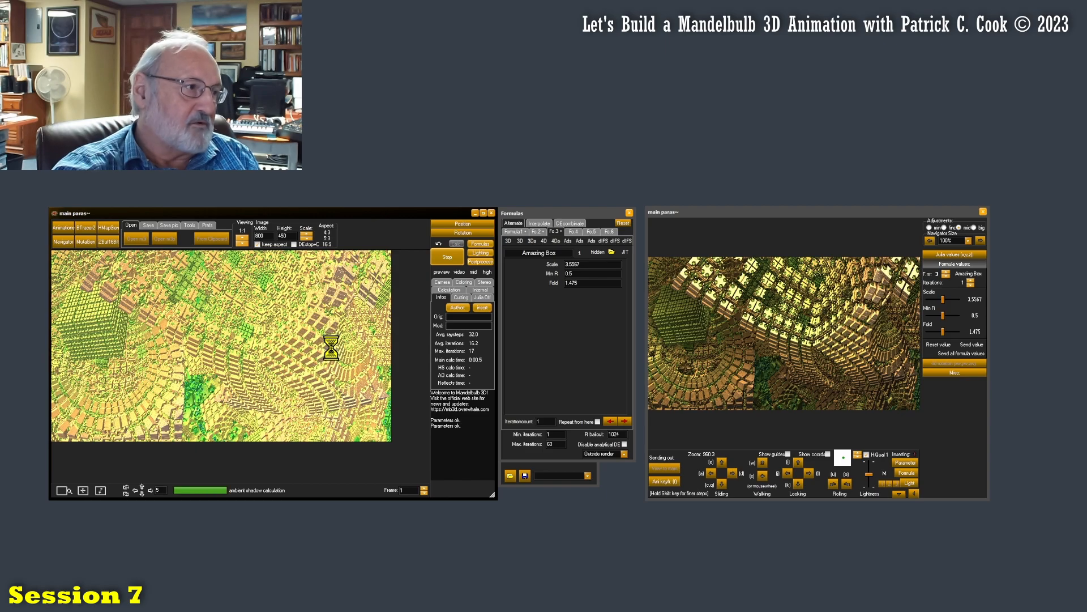